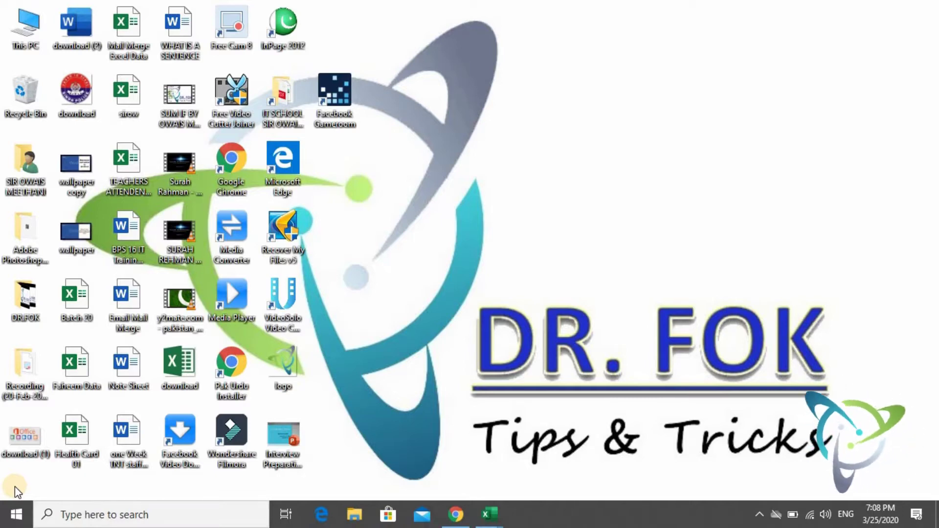
Switch to the Practice workbook and go to cell A50005.
key(alt+Tab)
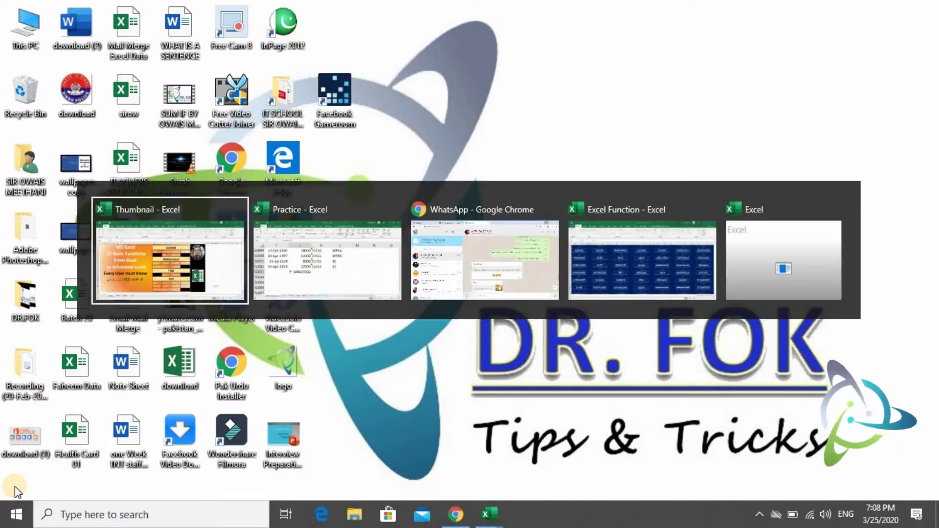
key(alt+Tab)
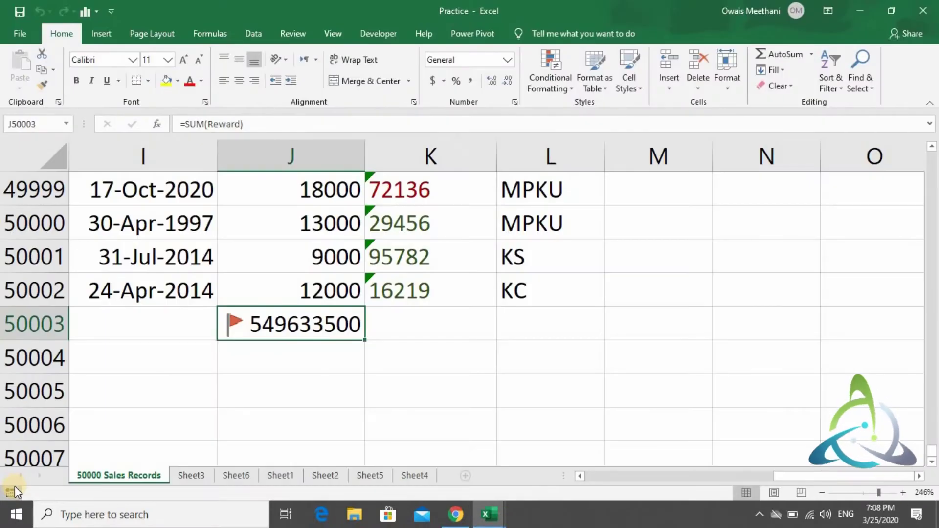
key(Down)
key(Down)
key(Left)
key(Home)
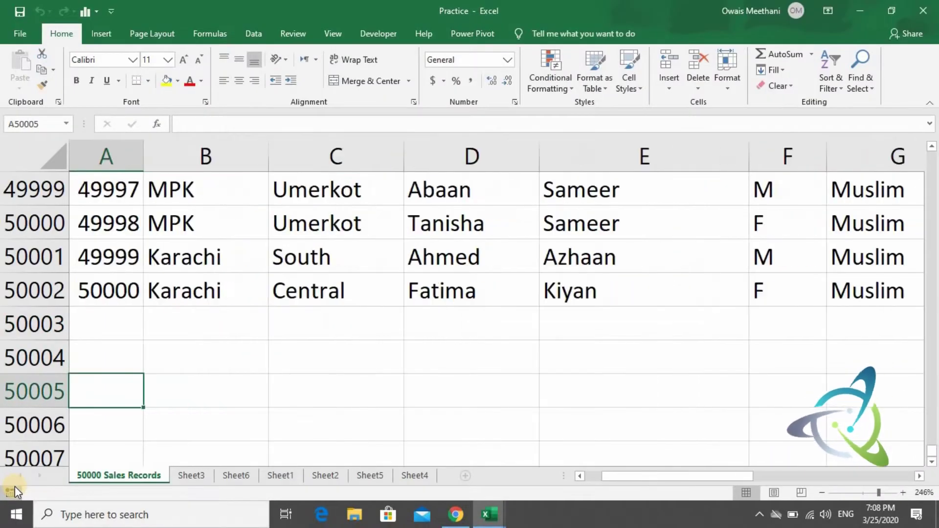
Enter the labels MAX, Maximum and Highest in A50005:C50005.
text(MAX)
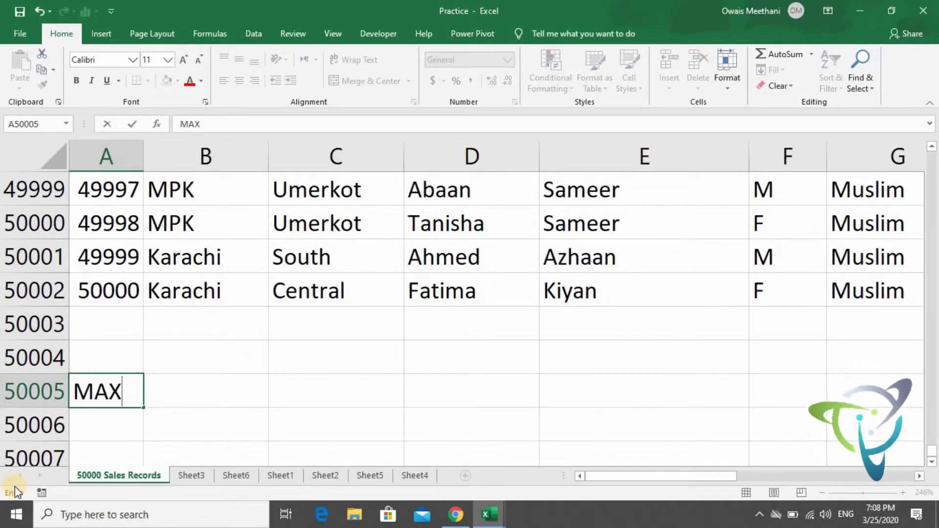
key(Return)
key(Up)
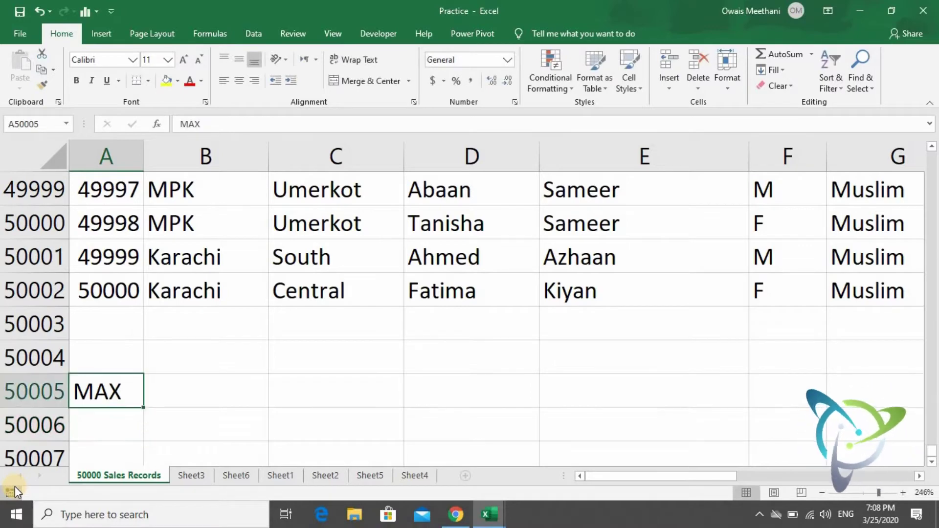
key(Right)
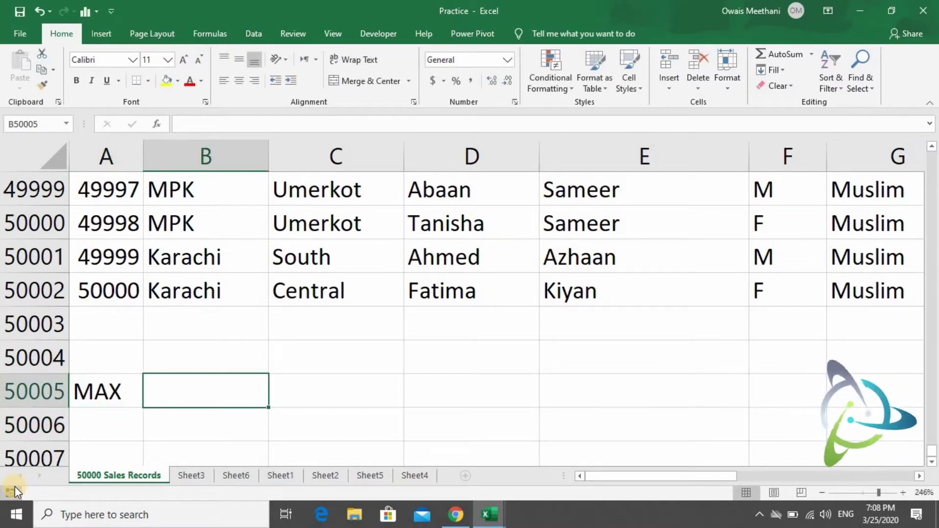
text(Ma)
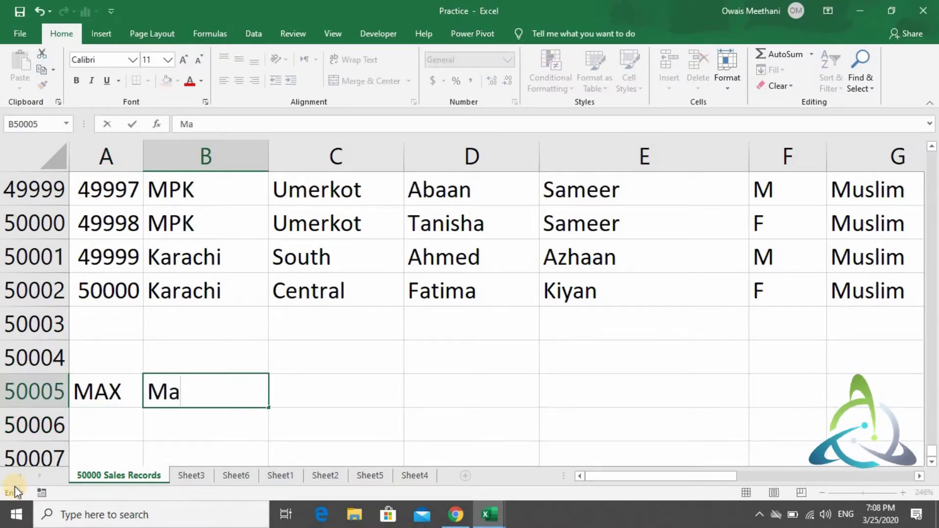
text(ximum)
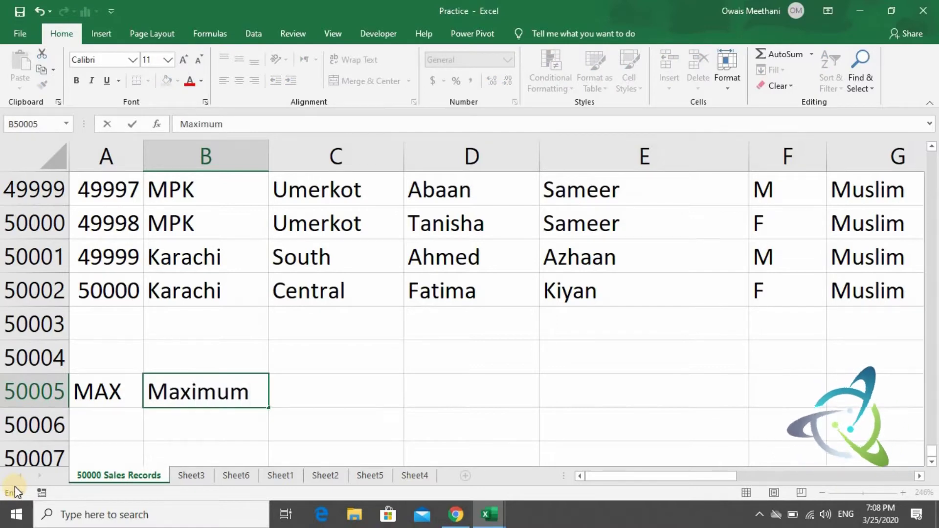
key(Tab)
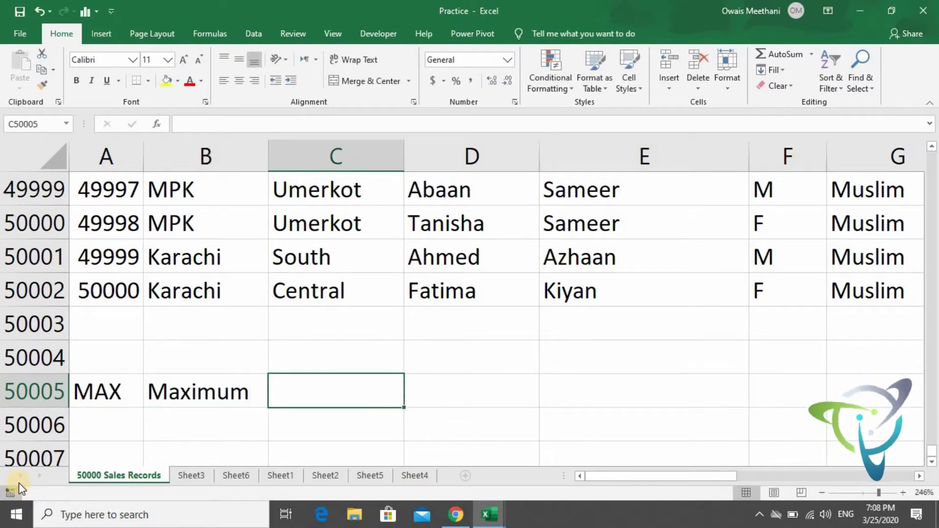
text(Higest)
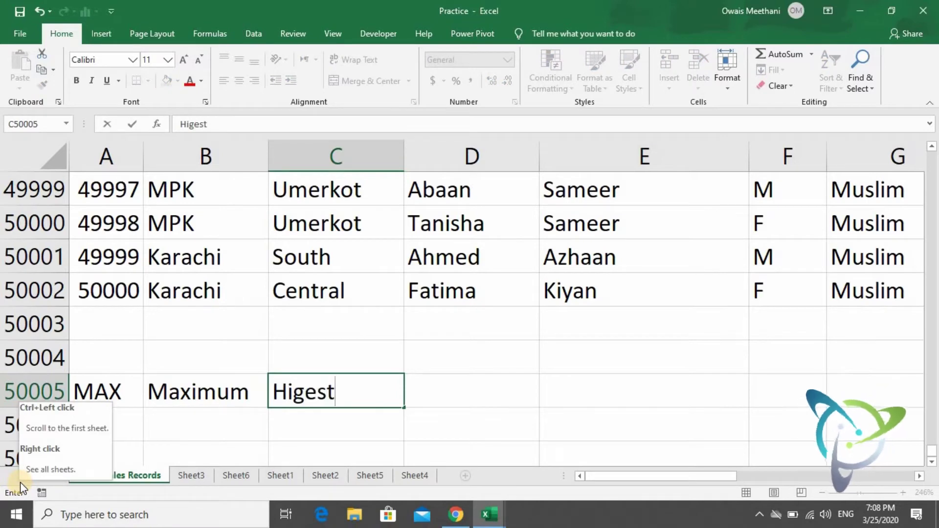
key(BackSpace)
key(BackSpace)
key(BackSpace)
text(h)
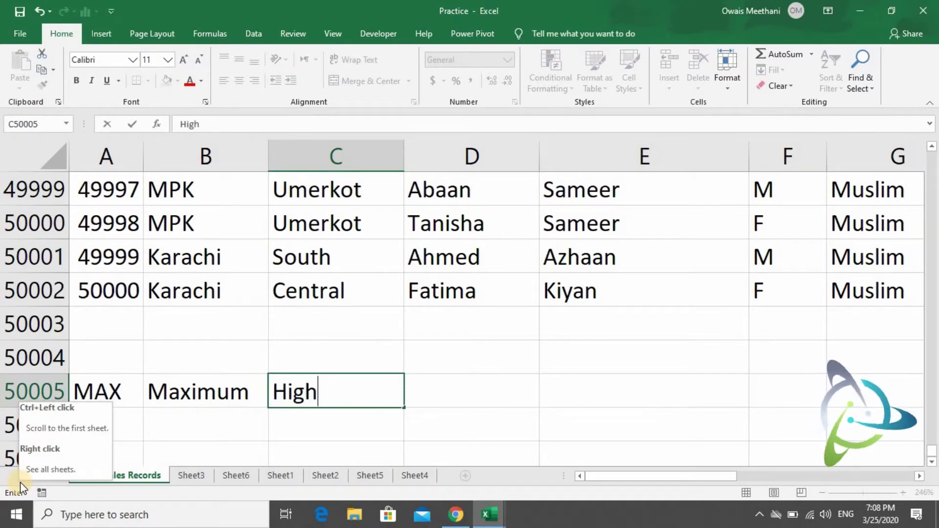
text(est)
key(Return)
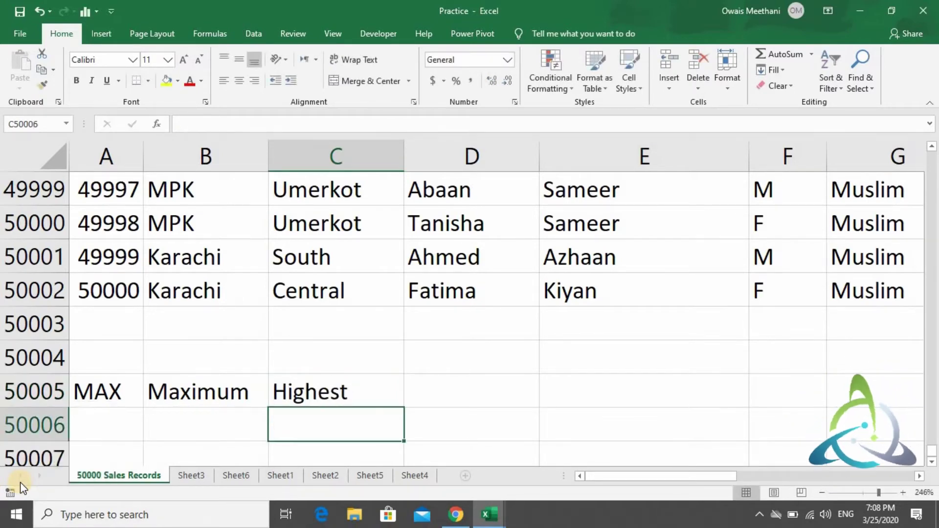
Select and clear the MAX, Maximum and Highest labels in row 50005.
key(Up)
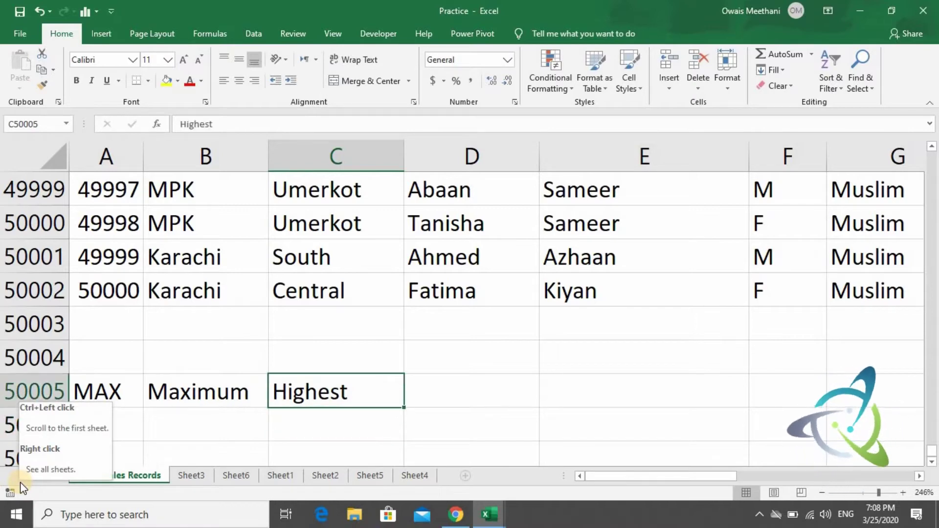
key(shift+Left)
key(shift+Left)
key(Delete)
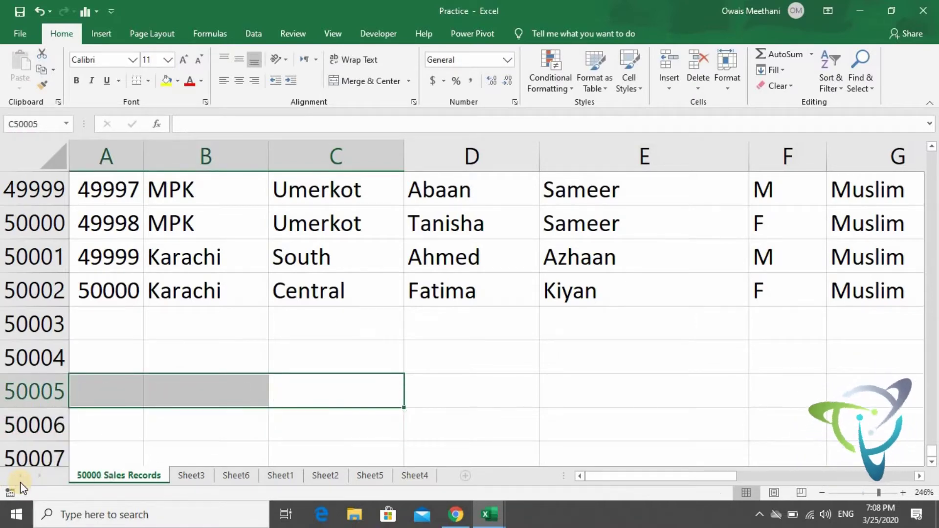
key(Right)
key(Left)
text(=)
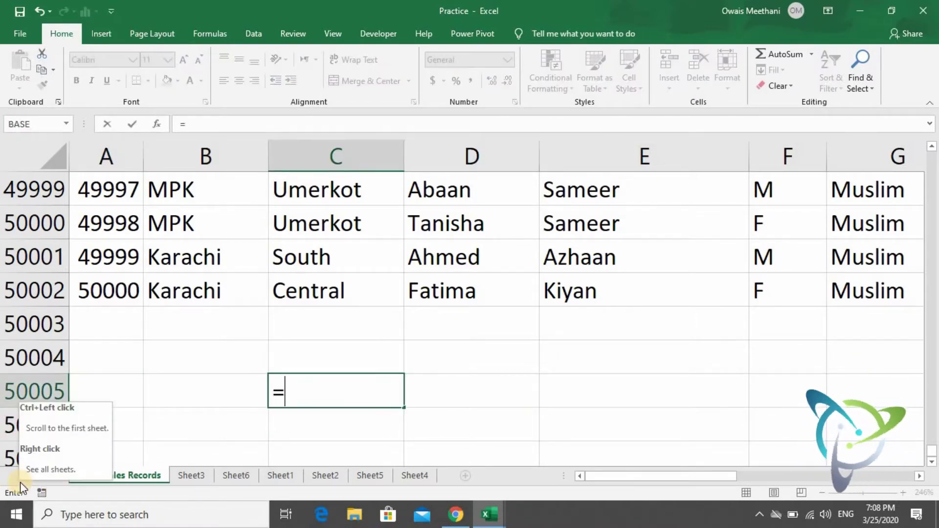
text(MAX)
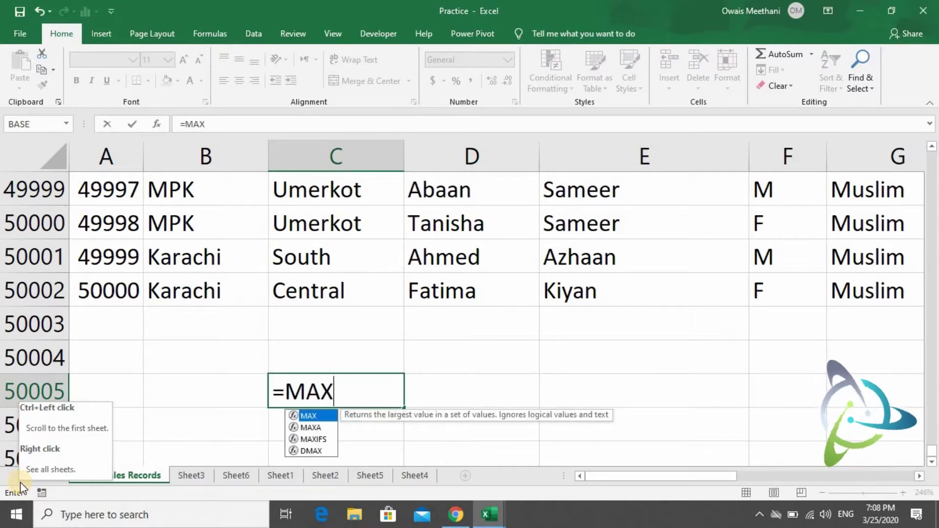
text(()
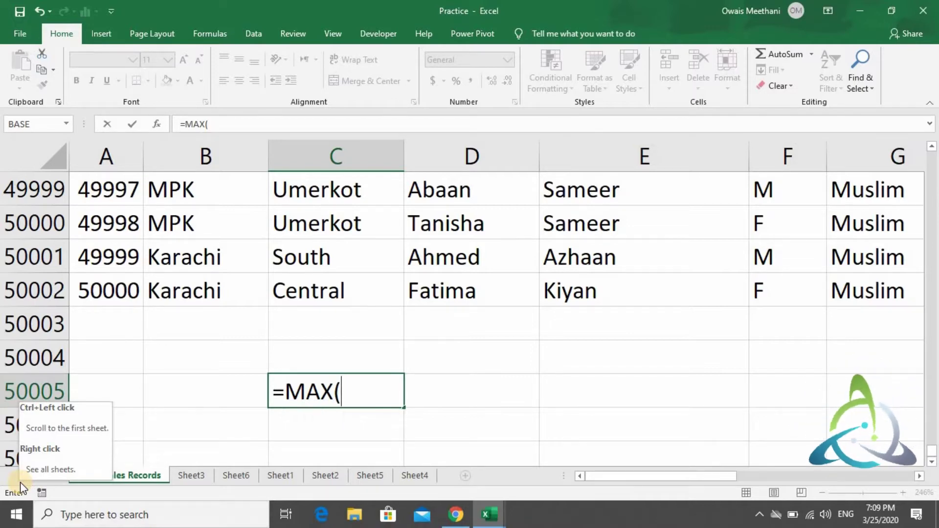
key(BackSpace)
key(Escape)
key(ctrl+Left)
key(Down)
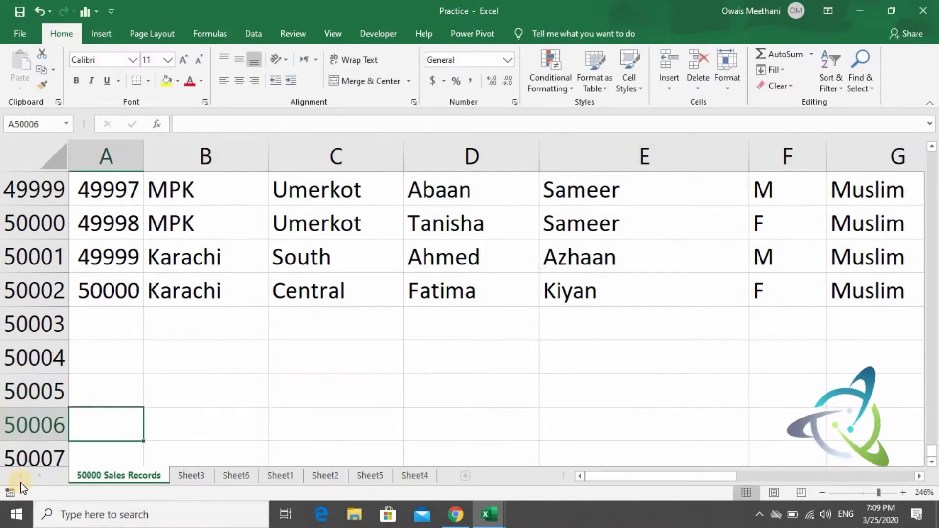
key(Up)
key(ctrl+Up)
key(Down)
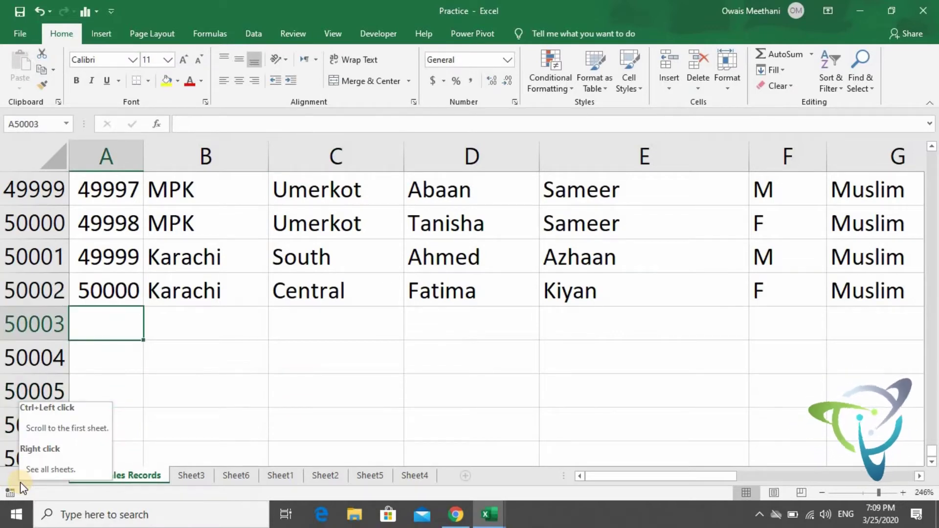
Enter =MAX over the serial column A3:A50002 in A50003, returning 50000.
text(=MAX)
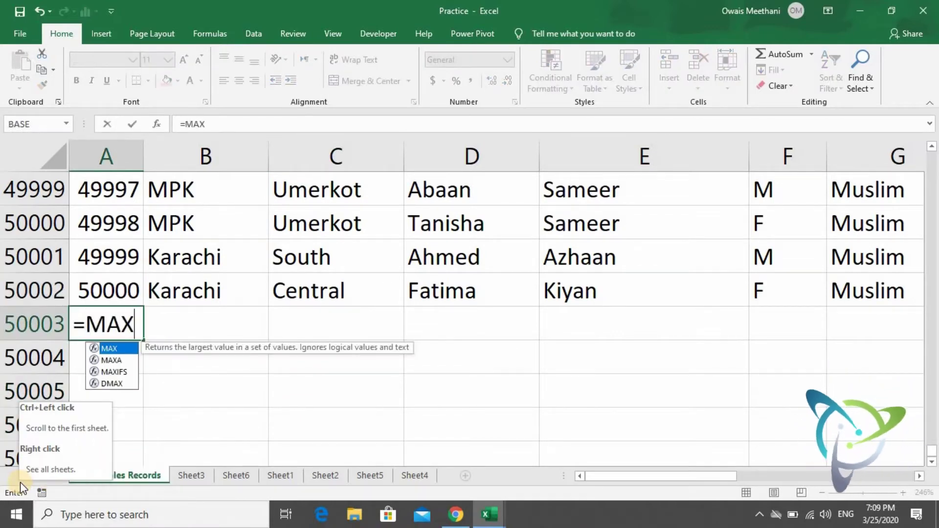
text(()
key(Up)
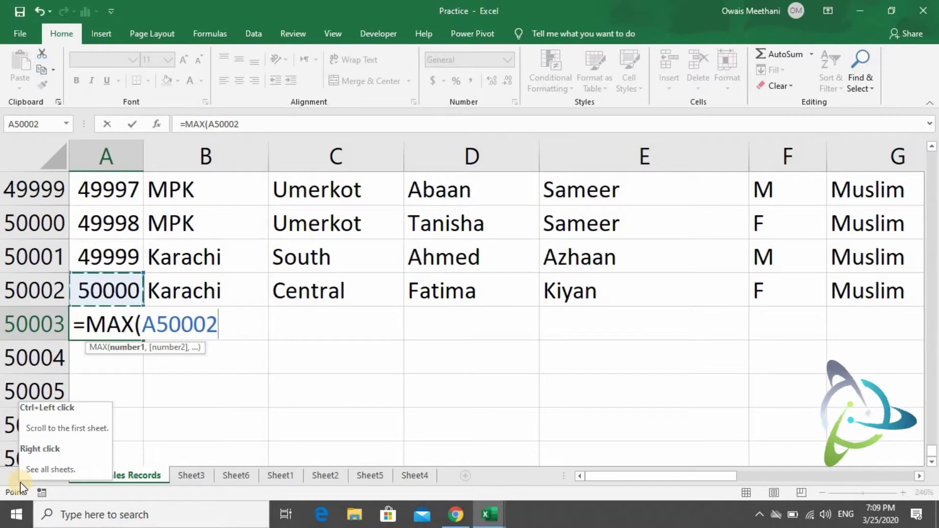
key(ctrl+shift+Up)
key(ctrl+shift+Right)
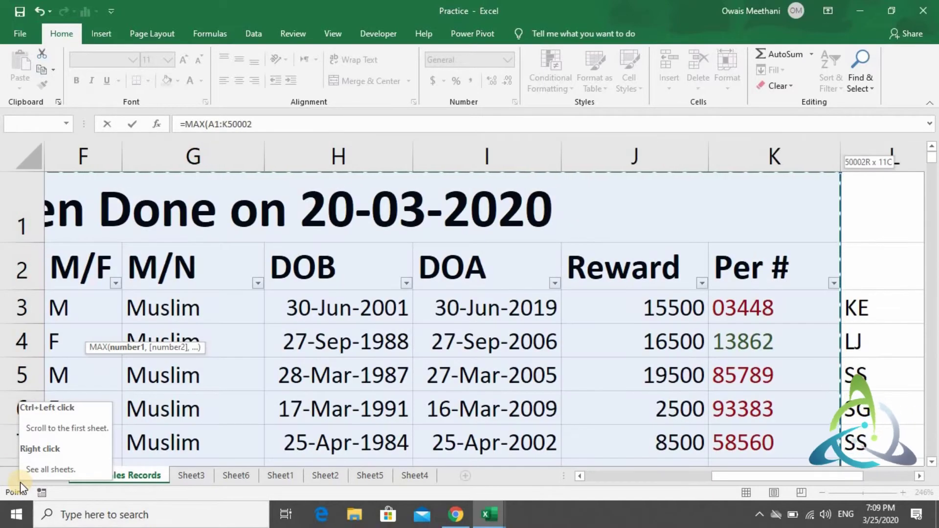
key(shift+Down)
key(shift+Left)
key(ctrl+shift+Left)
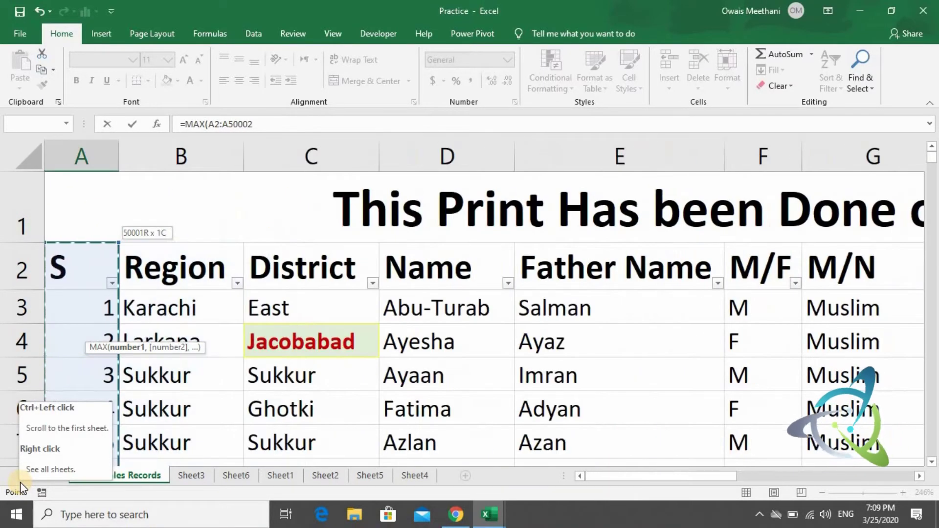
key(shift+Down)
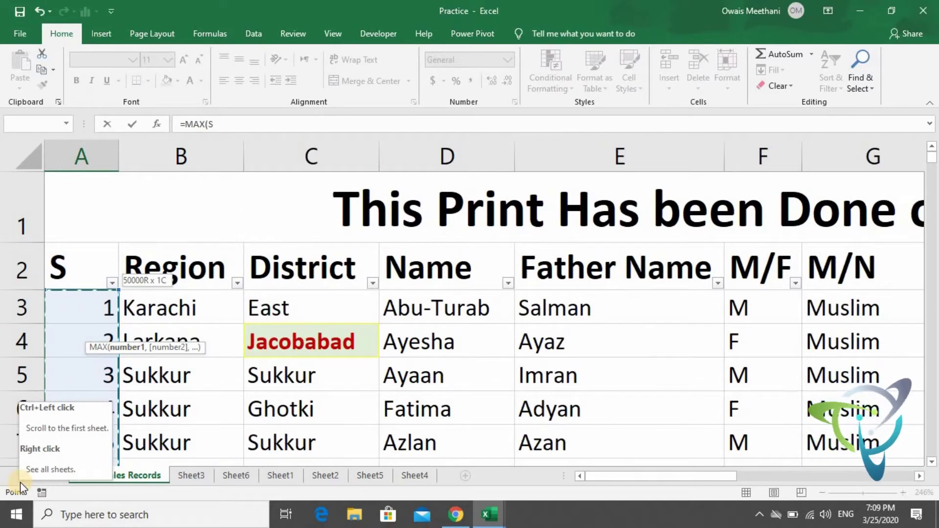
text())
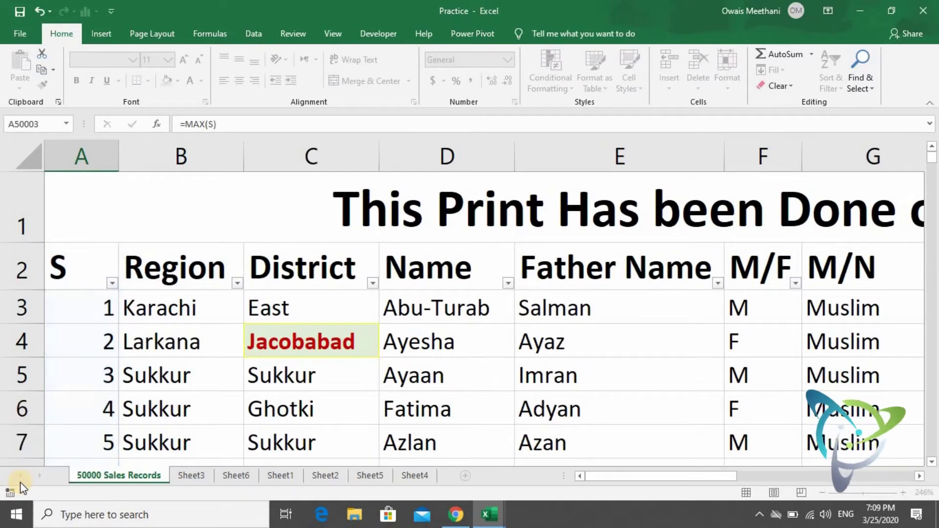
key(Return)
Clear the 50000 serial maximum from A50003.
key(Up)
key(Up)
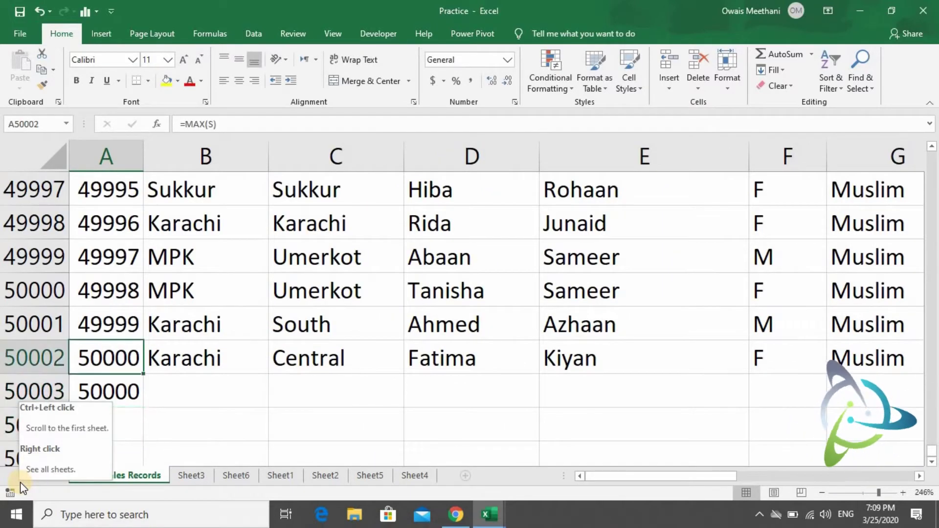
key(Down)
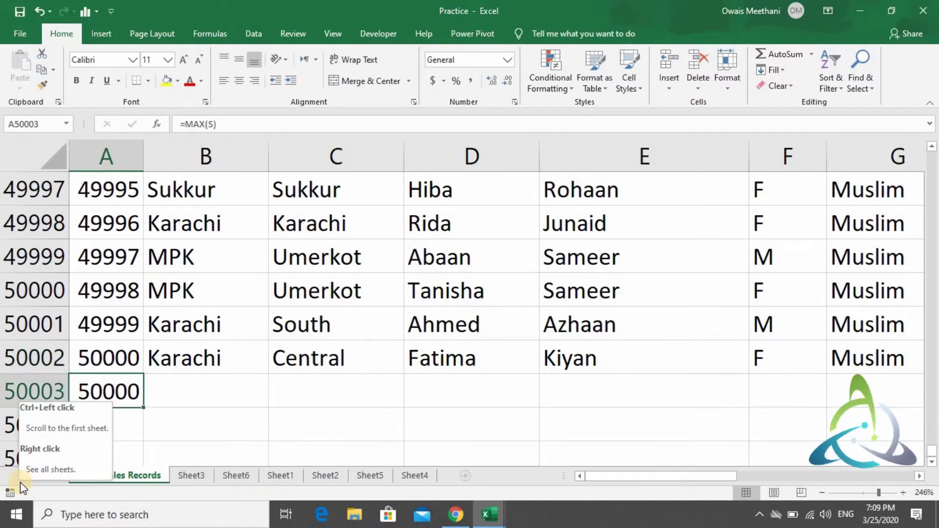
key(Delete)
In J50003 enter =MAX over the whole Reward column, returning 21000.
key(Right)
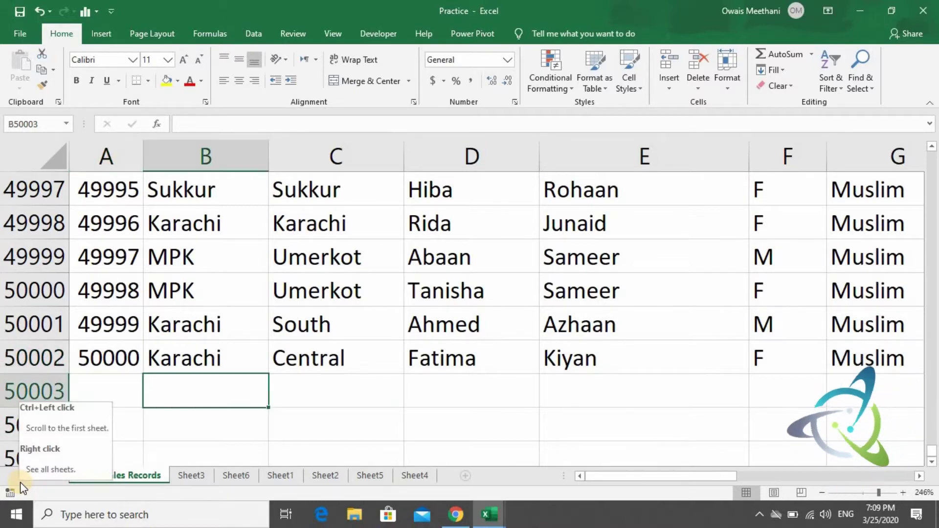
key(Right)
key(Right)
key(Right)
key(Right)
key(Right)
key(Right)
key(Right)
key(Right)
key(Right)
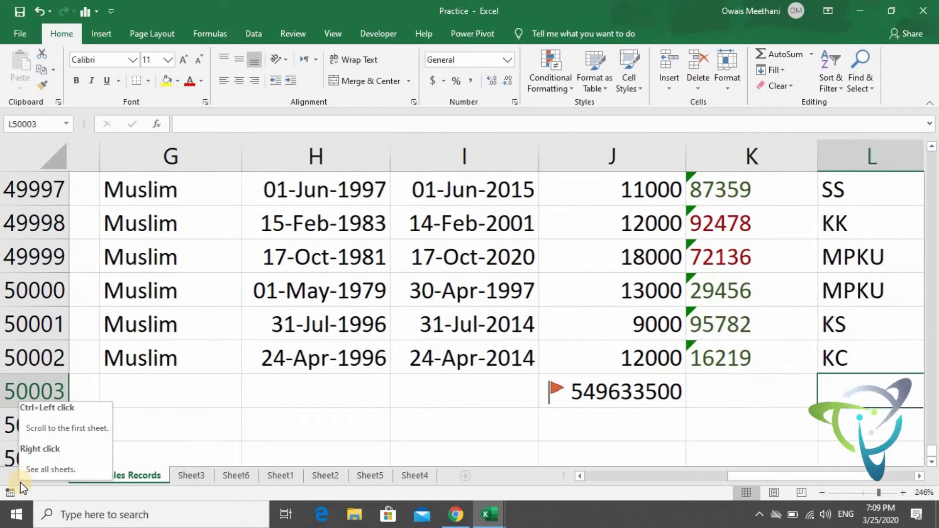
key(Left)
key(Left)
text(=)
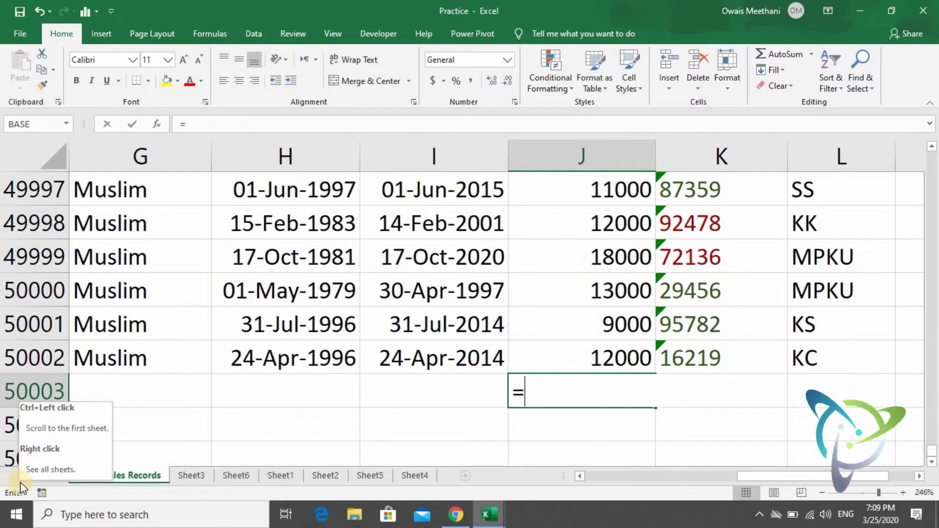
text(max)
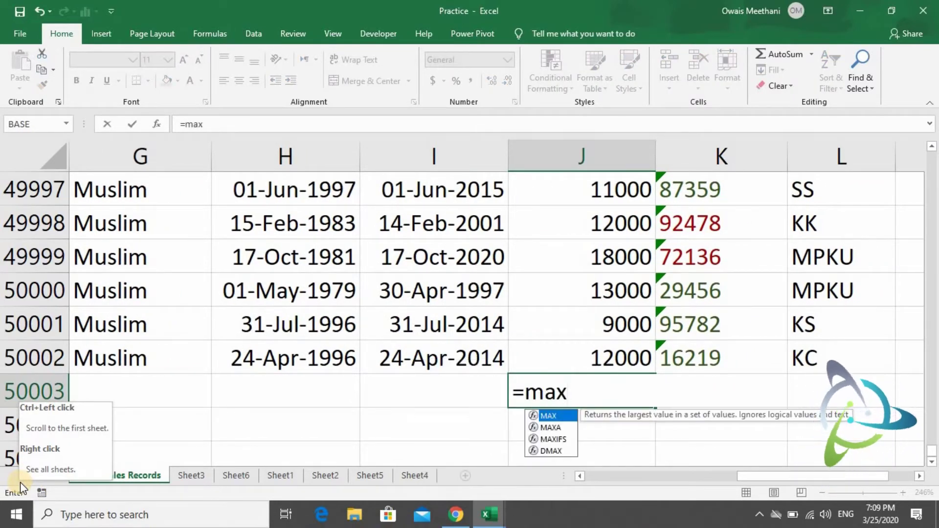
key(Tab)
key(Up)
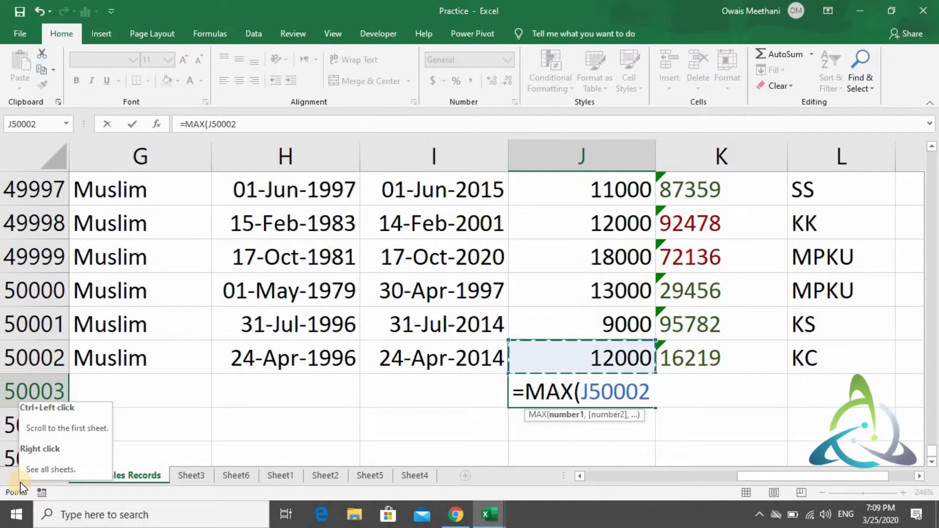
key(ctrl+shift+Up)
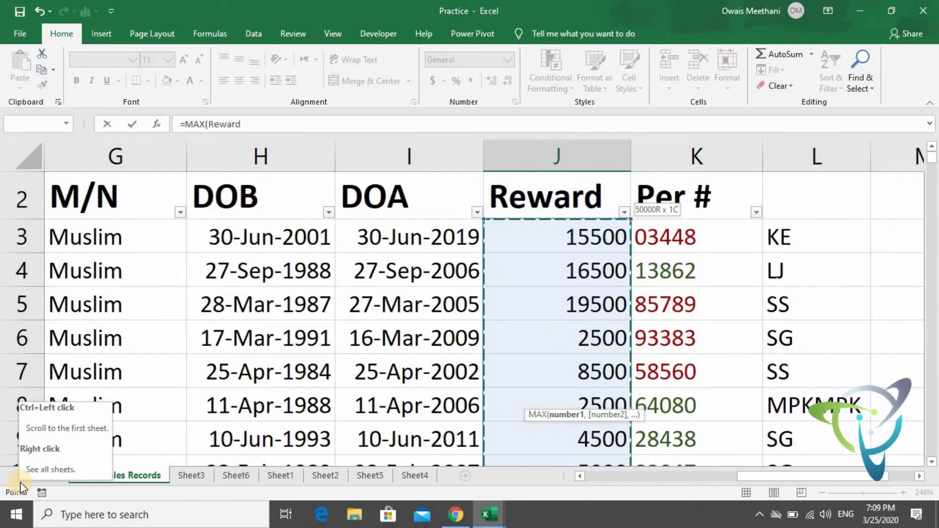
text())
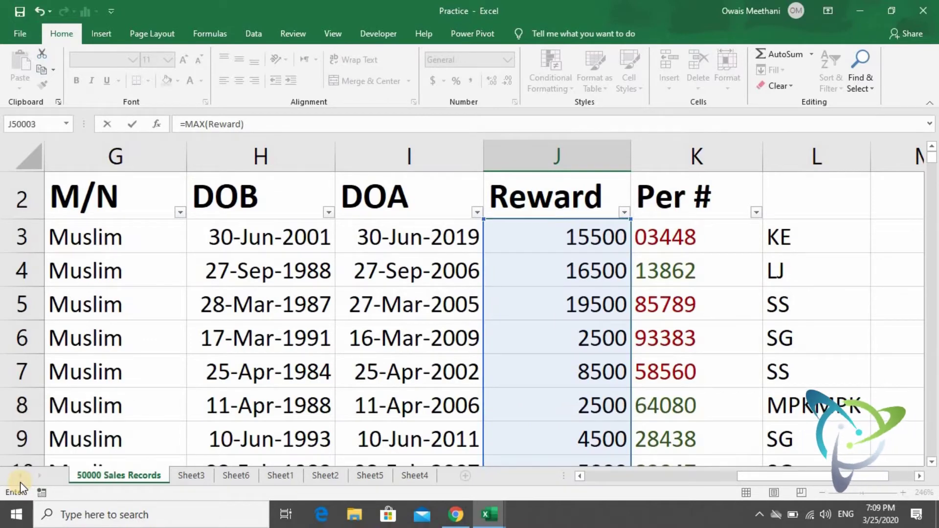
key(Return)
key(Up)
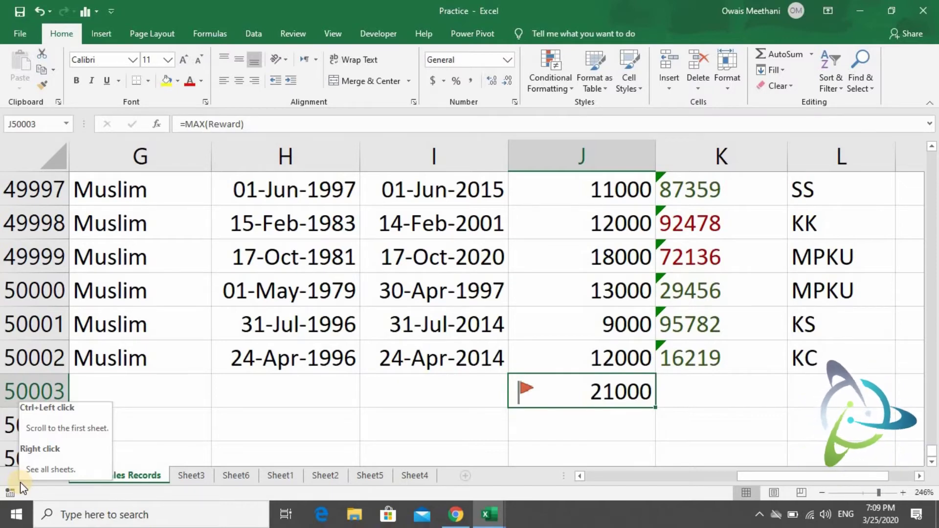
Delete J50003's formula and rebuild =MAX(Reward) with AutoSum > Max, showing 21000.
key(Delete)
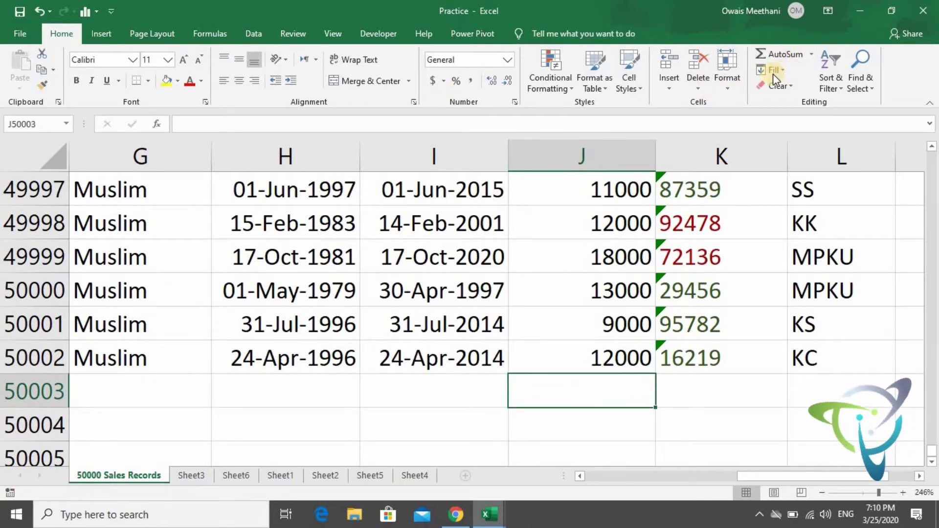
click(811, 54)
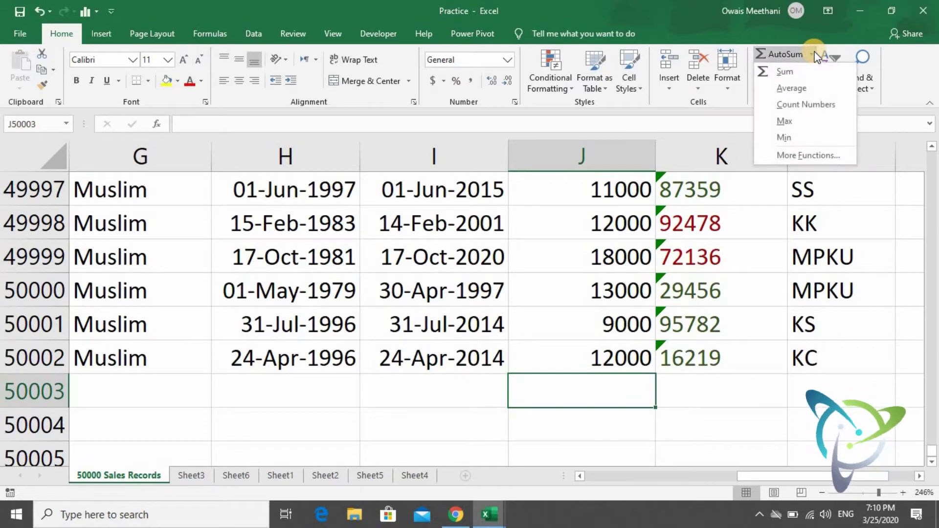
click(792, 122)
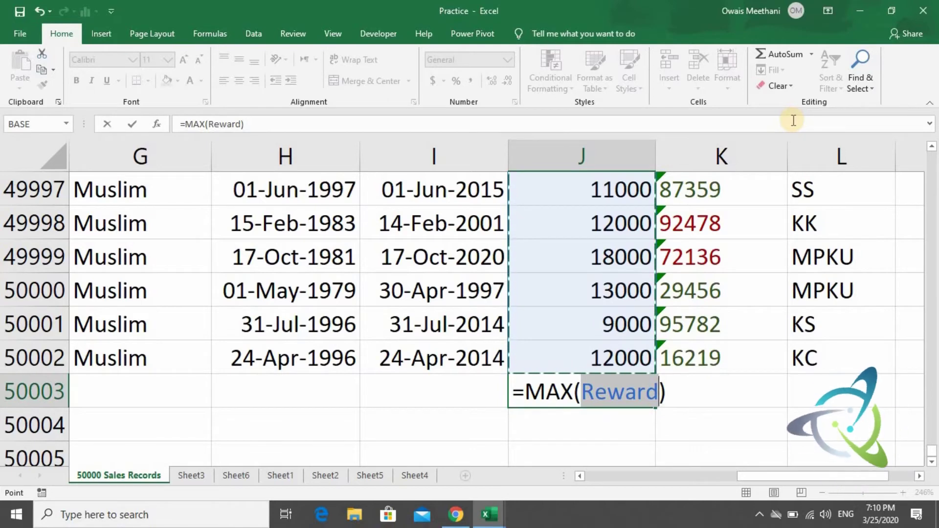
key(Return)
key(Up)
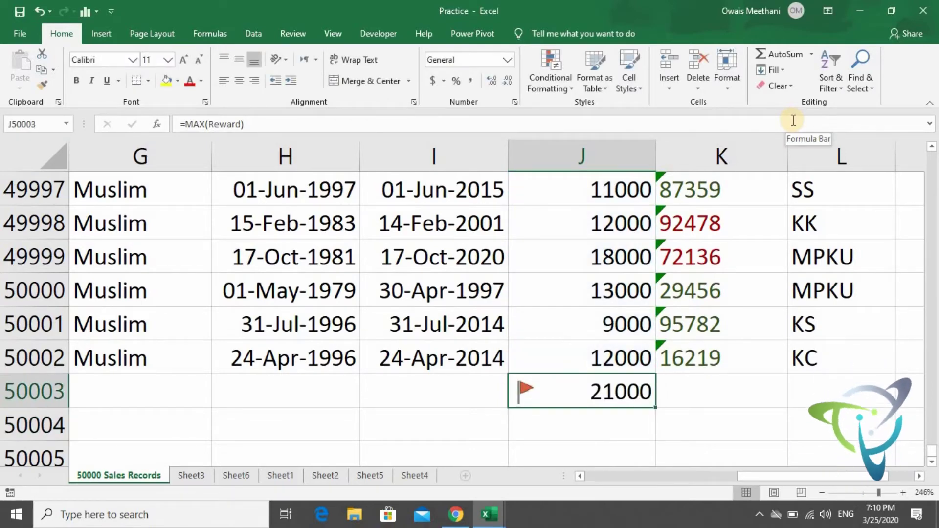
Add the labels MIN, Minimum and Lowest Value in B50004:D50004.
key(Down)
key(Left)
key(Left)
key(Left)
key(Left)
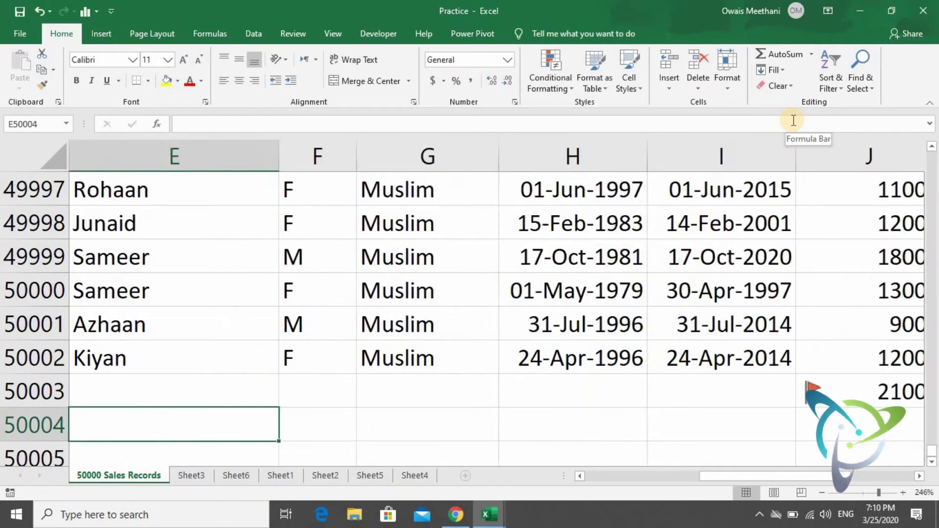
key(Left)
key(Left)
key(Left)
key(Right)
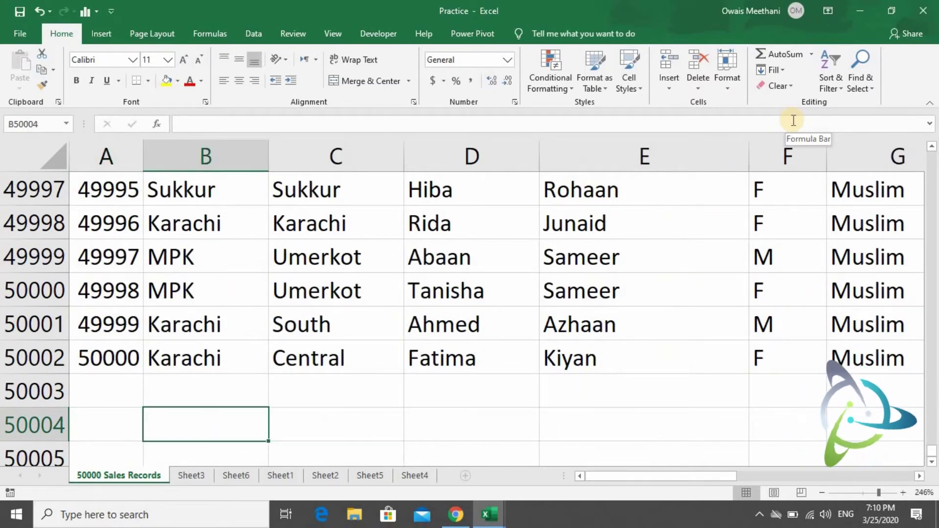
text(MIN)
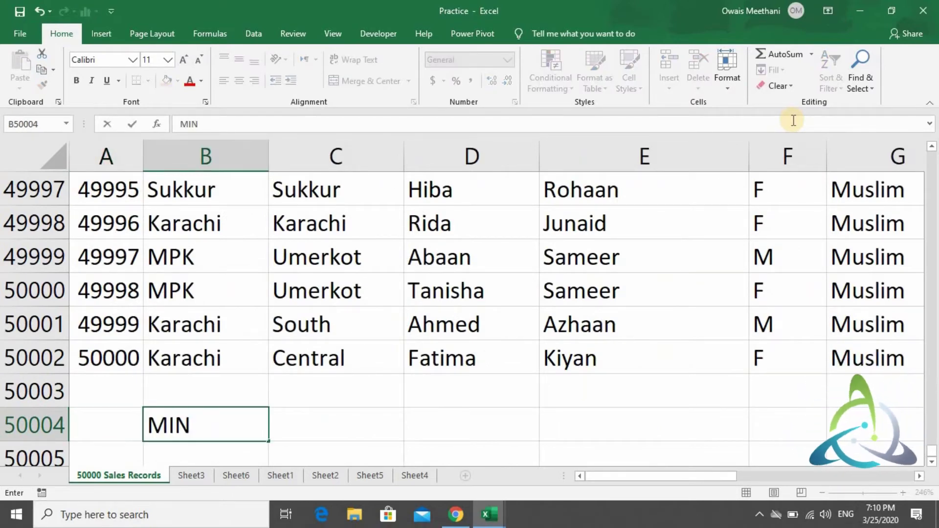
key(Tab)
text(Mini)
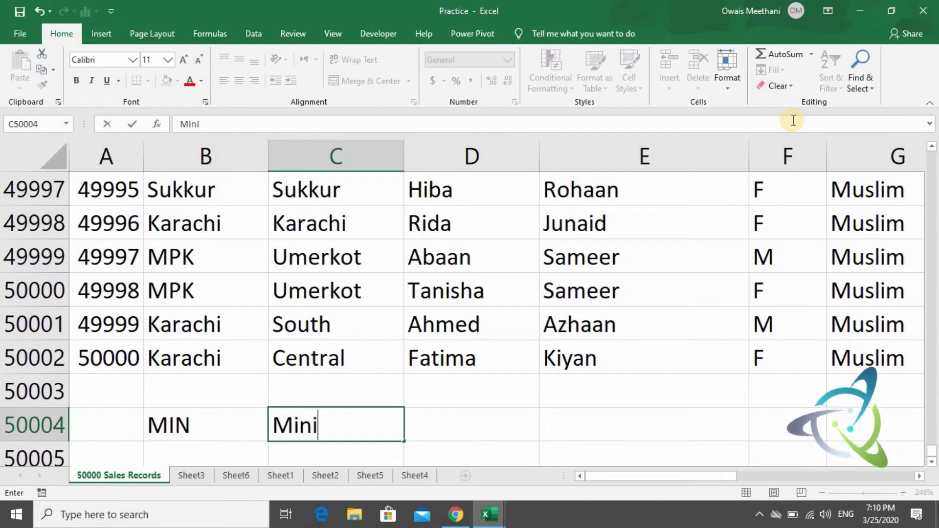
text(mum)
key(Tab)
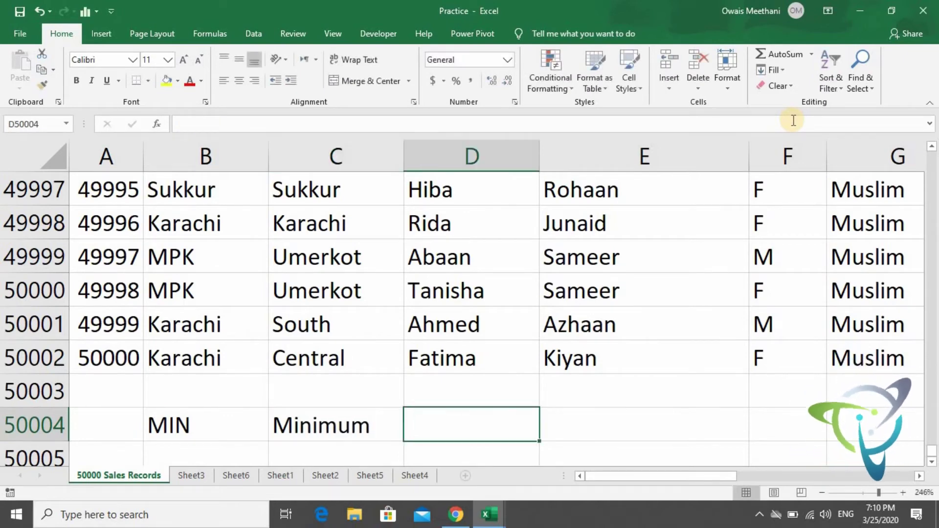
text(Lowest )
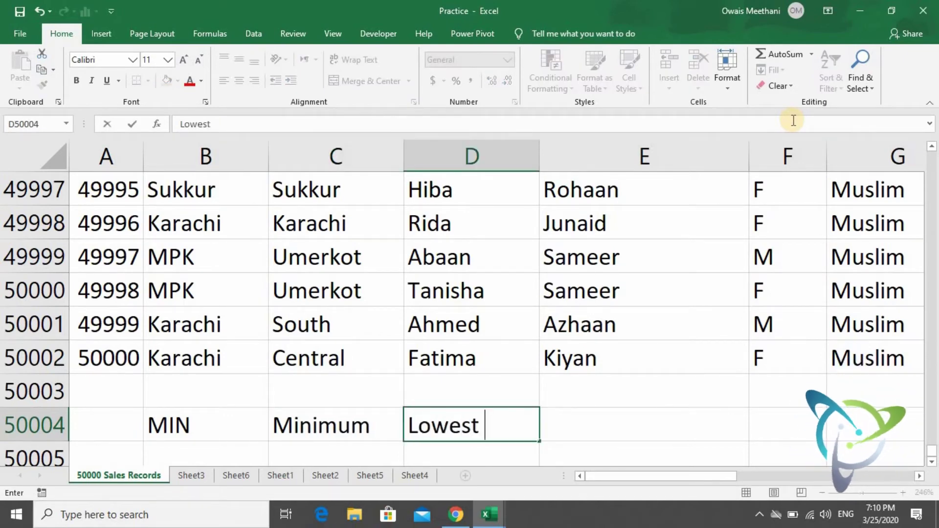
text(Value)
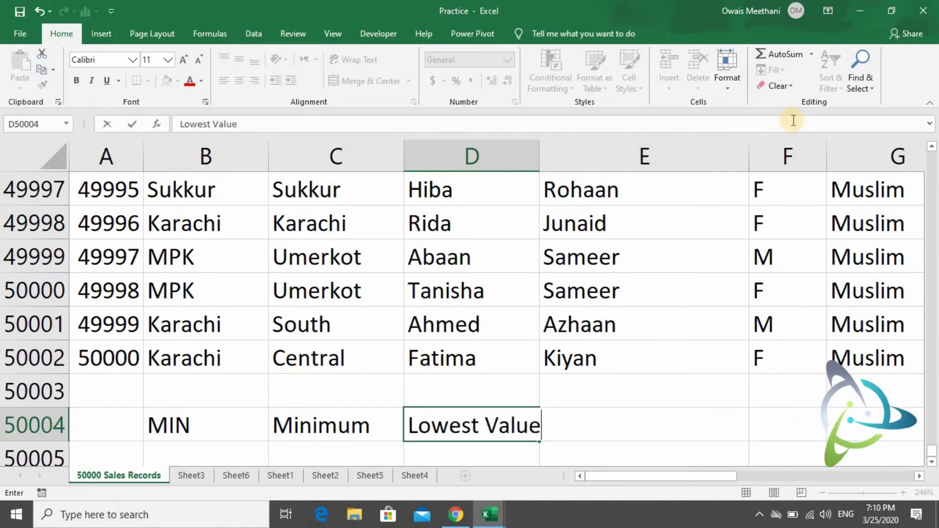
key(Return)
Cancel the unfinished =MIN( entry in D50005 and return to J50003.
text(=)
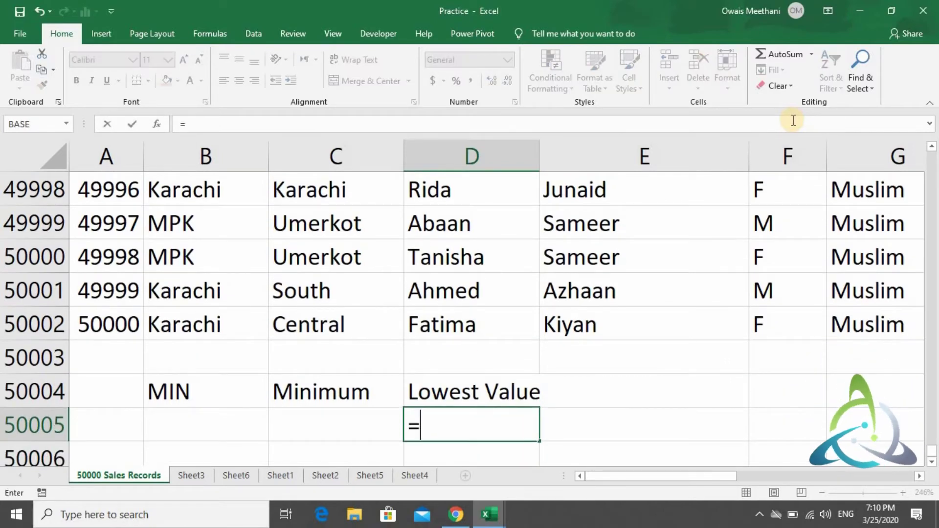
text(MIN)
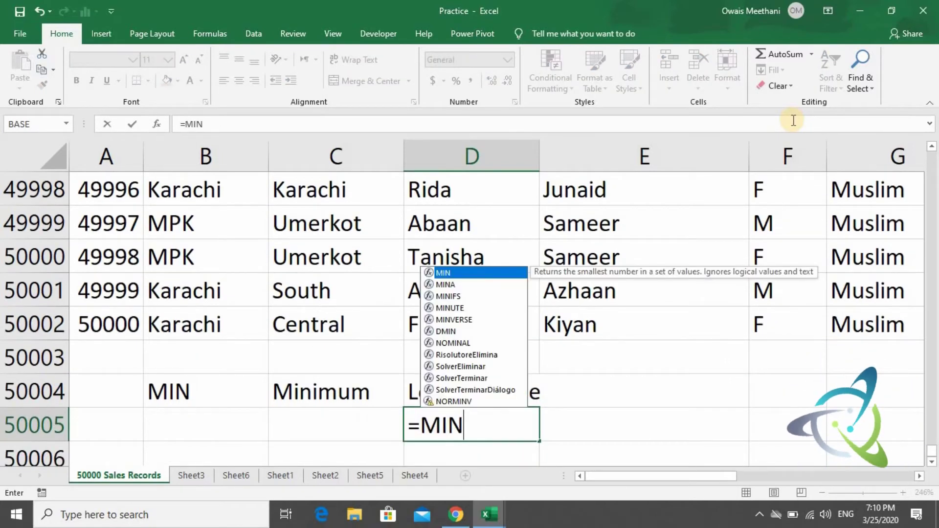
text(()
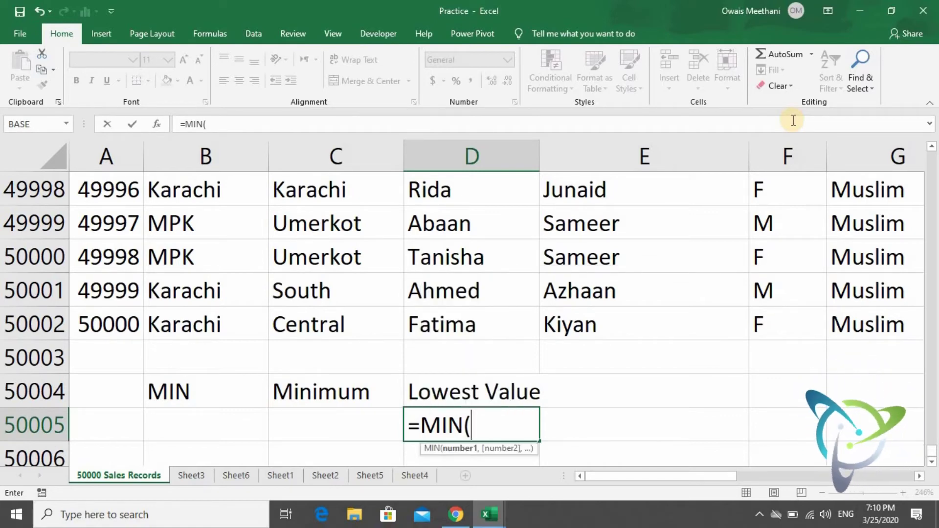
key(BackSpace)
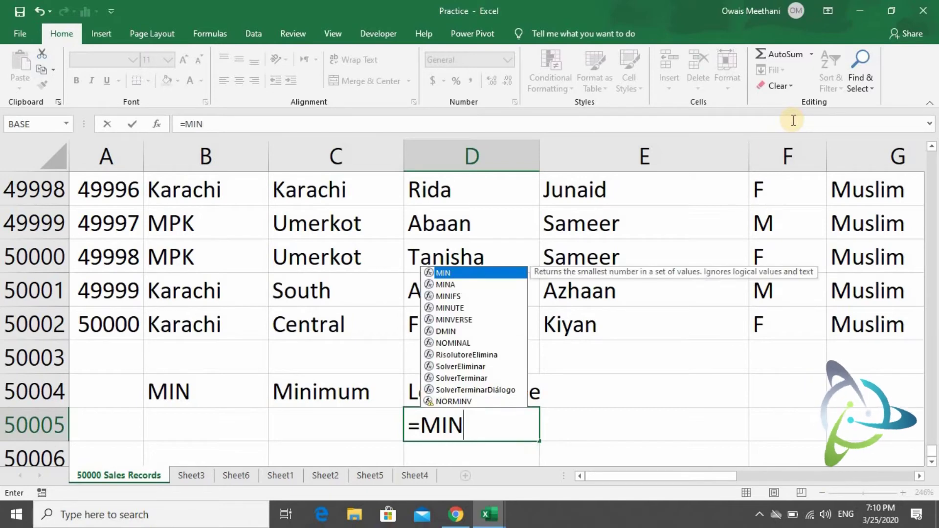
key(Escape)
key(Up)
key(Right)
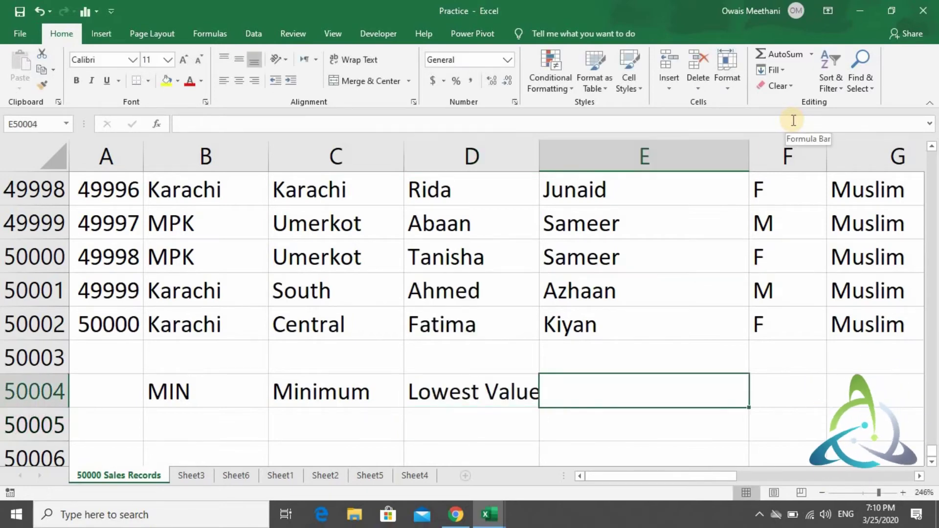
key(Right)
key(Right)
key(Right)
key(Up)
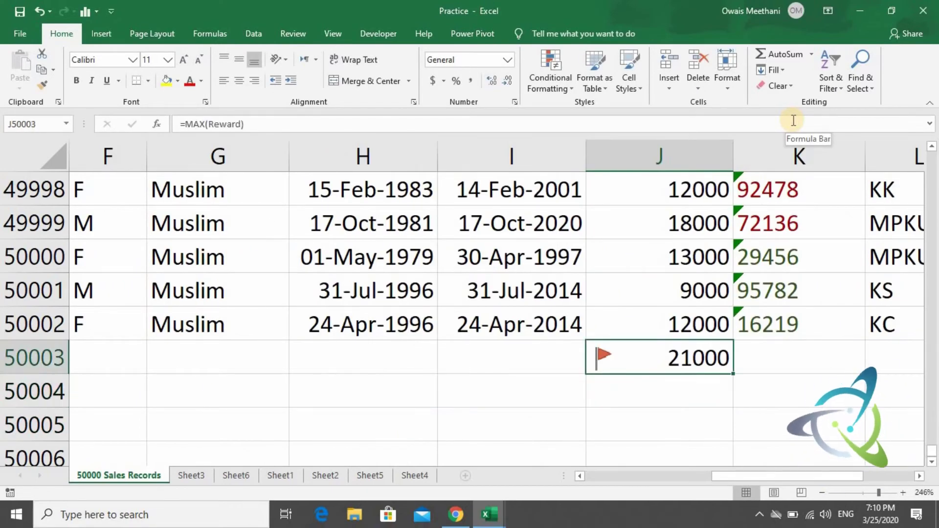
Replace J50003 with =MIN over the Reward column, returning 1000.
text(=)
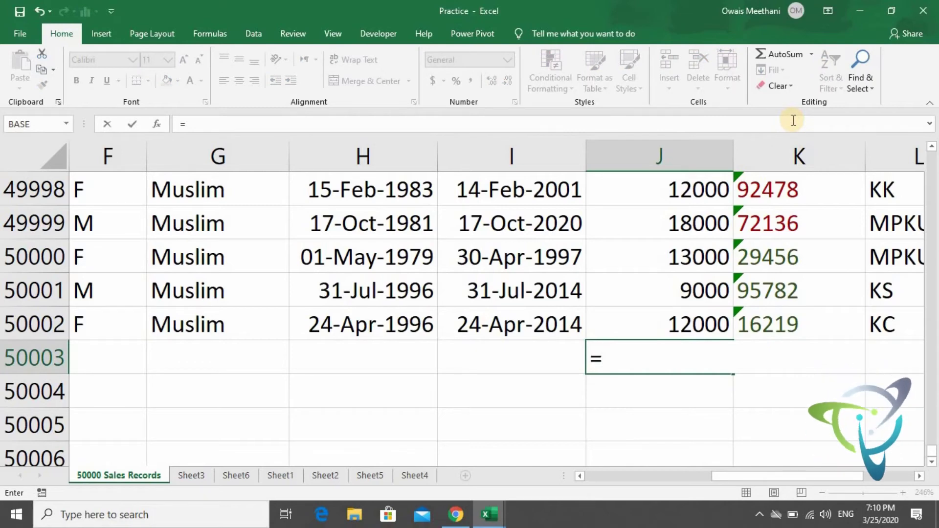
text(min)
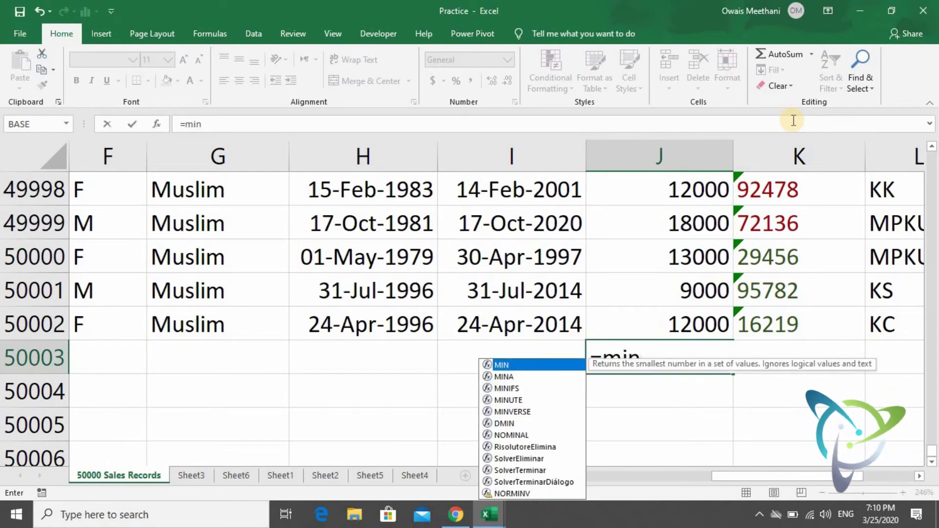
key(Tab)
key(Up)
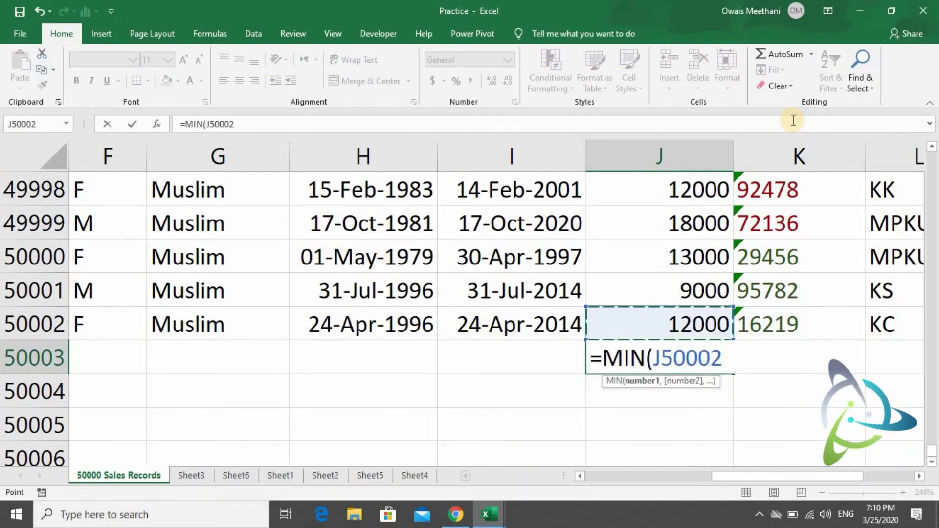
key(ctrl+shift+Up)
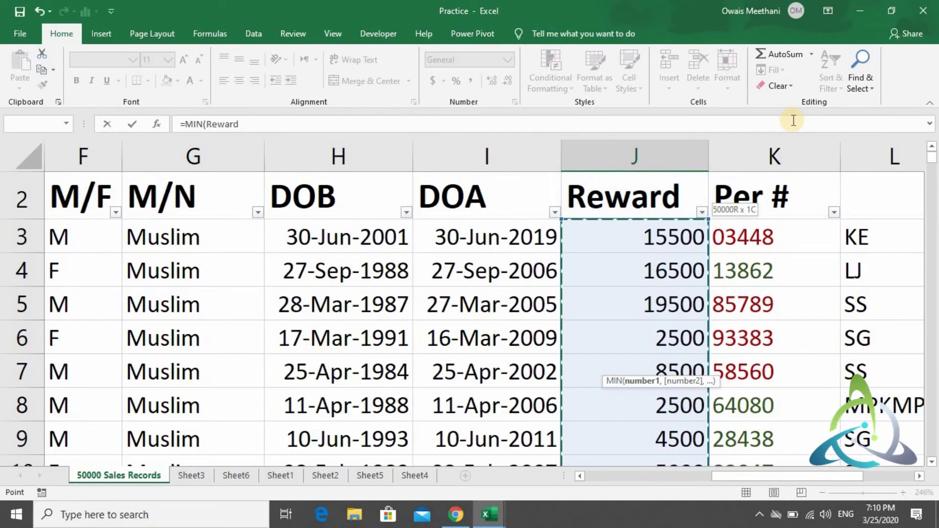
text())
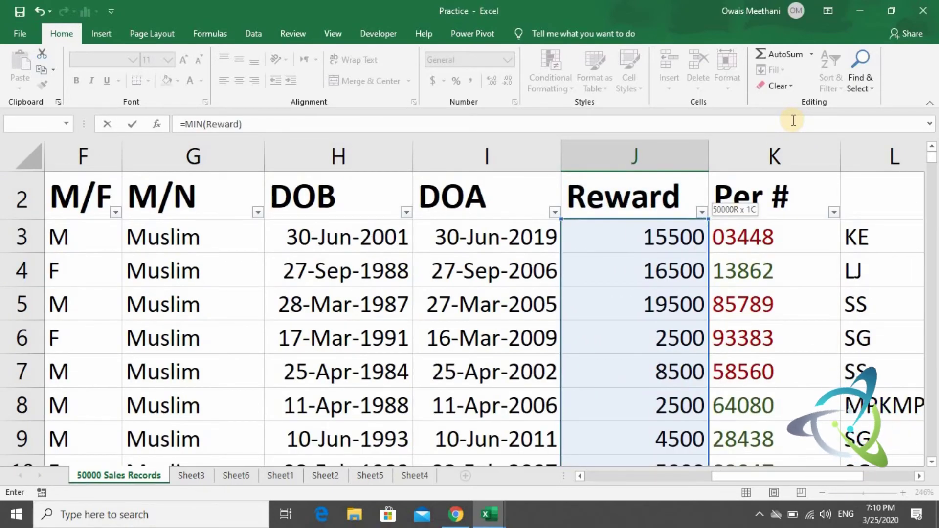
key(Return)
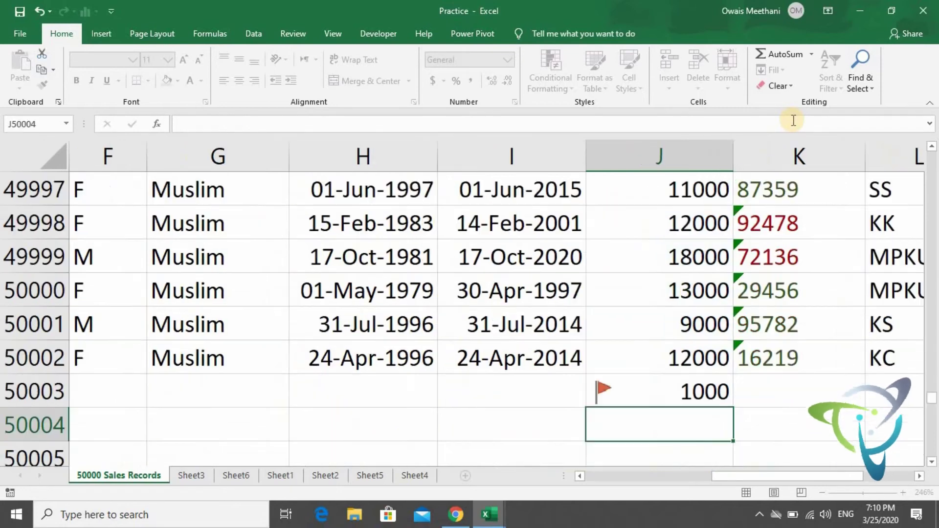
key(Up)
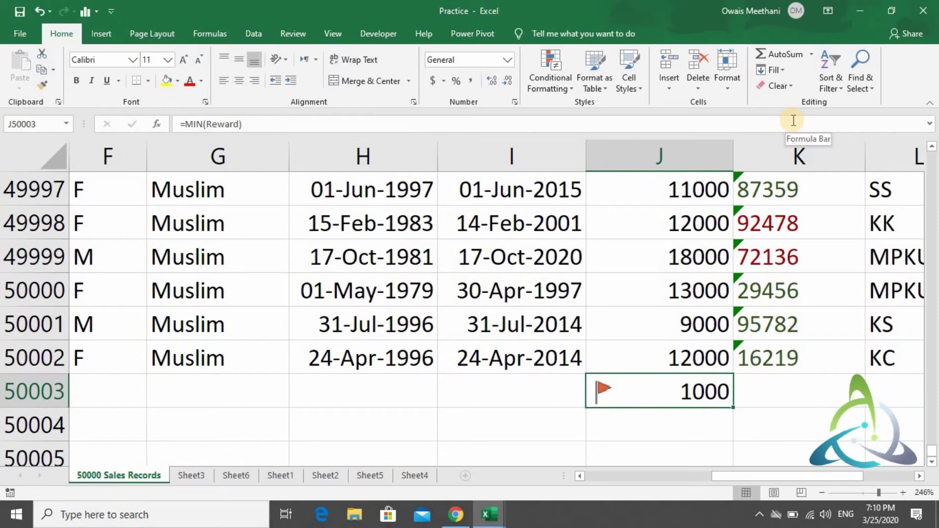
click(793, 120)
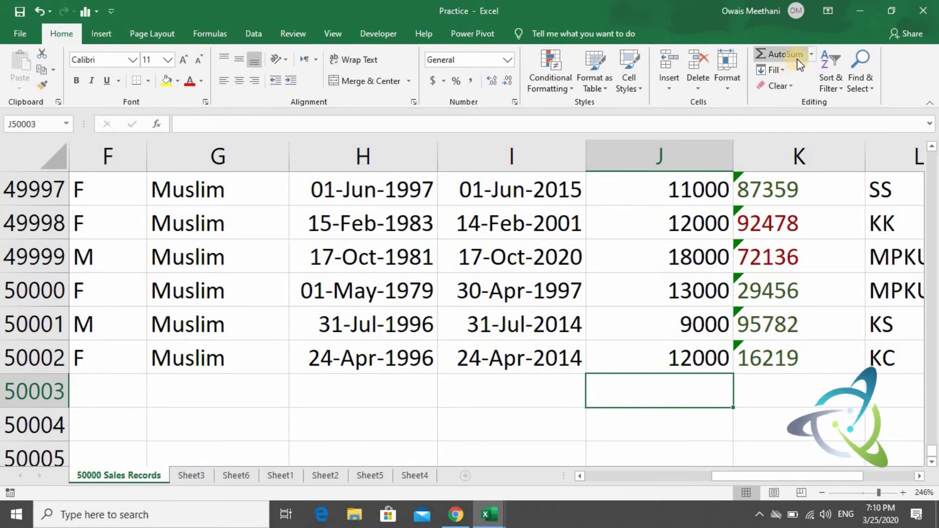
right_click(810, 56)
click(811, 55)
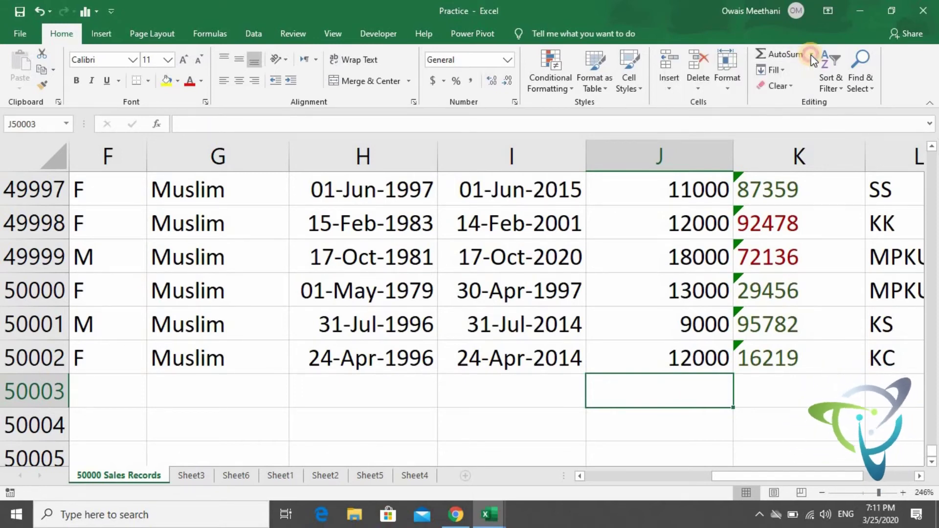
click(810, 55)
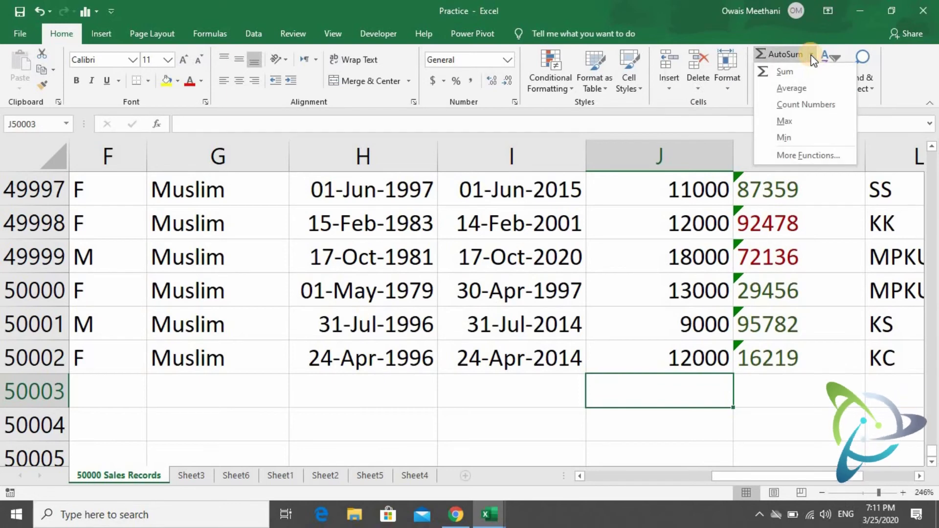
right_click(802, 139)
click(802, 136)
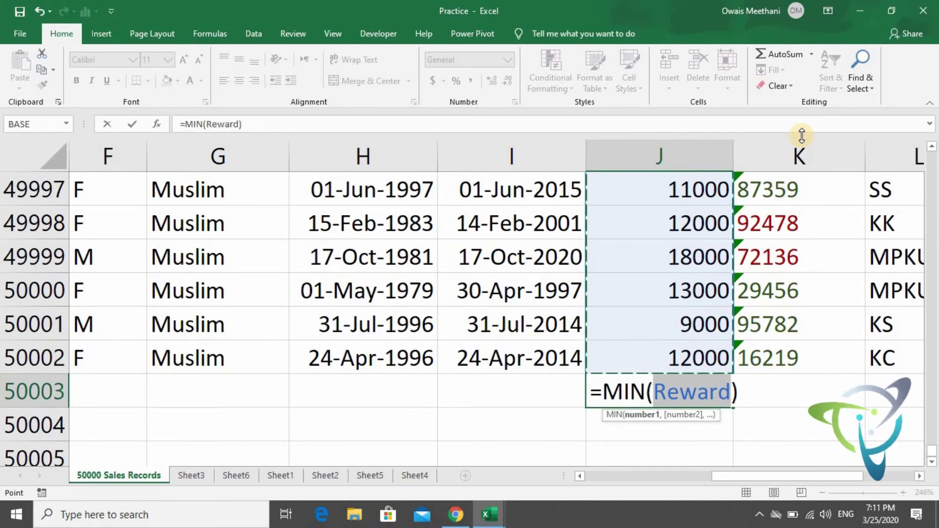
key(Return)
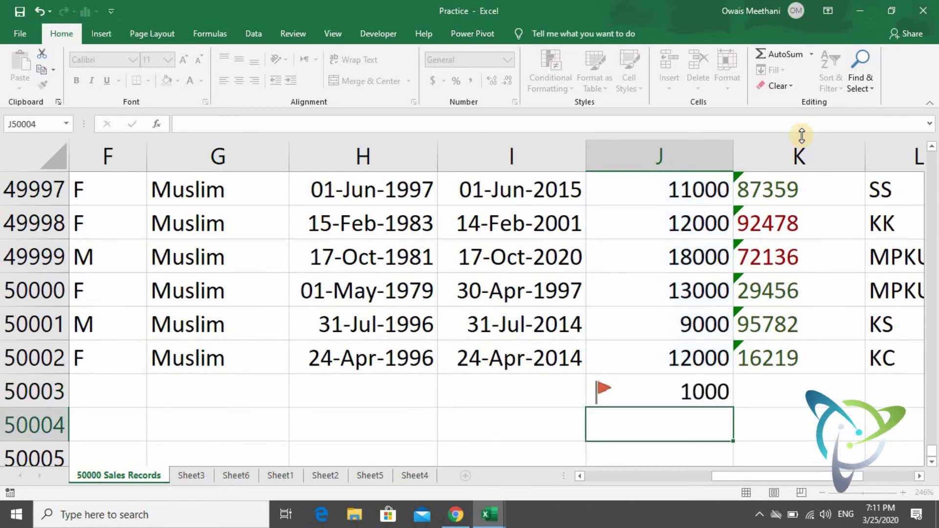
key(Up)
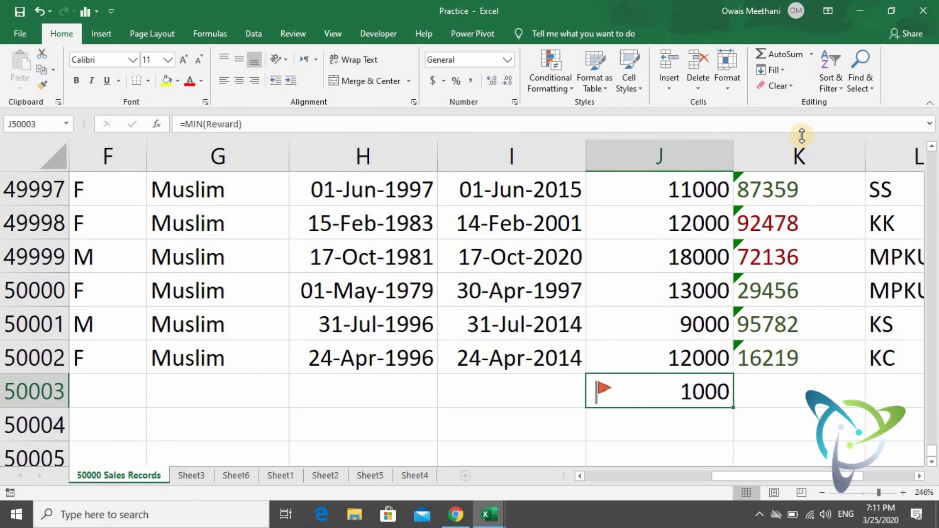
Type the label MAX into B50003, above the MIN label in B50004.
key(Left)
key(Left)
key(Left)
key(Left)
key(Left)
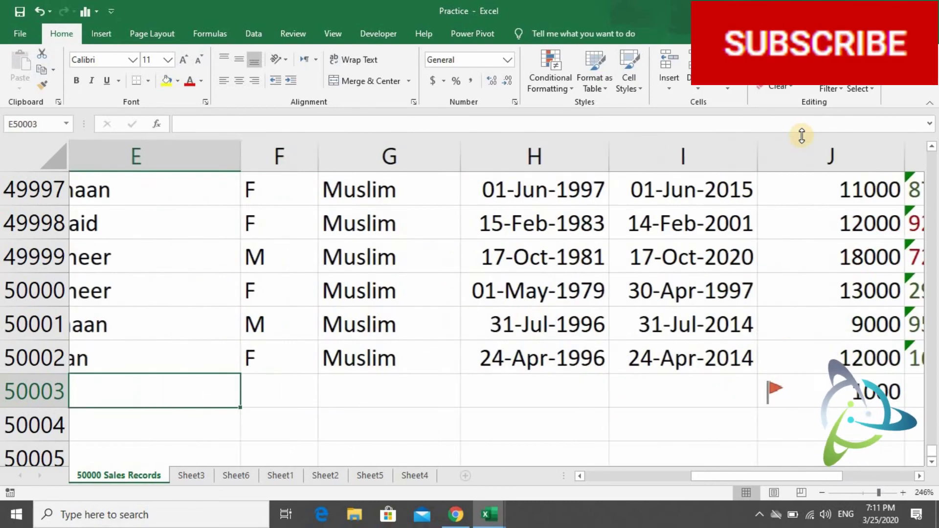
key(Left)
key(Left)
key(Left)
key(Left)
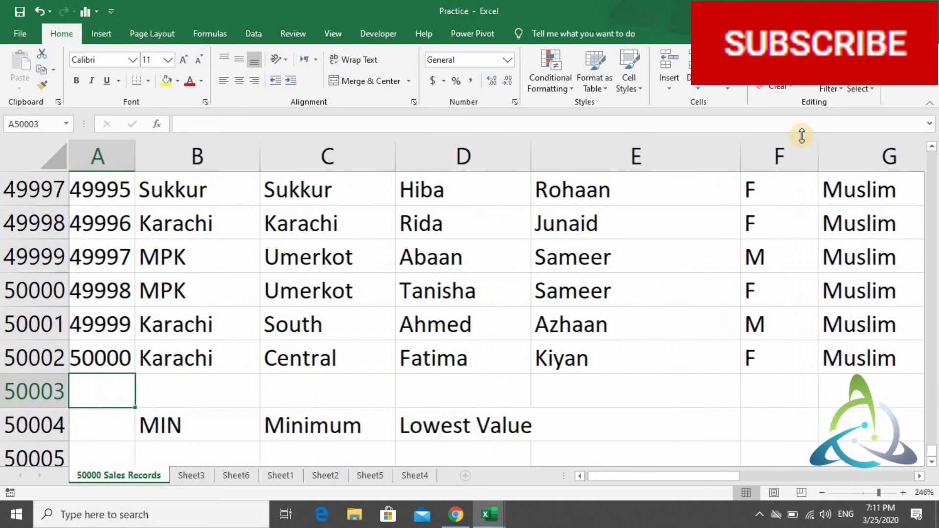
key(Right)
text(M)
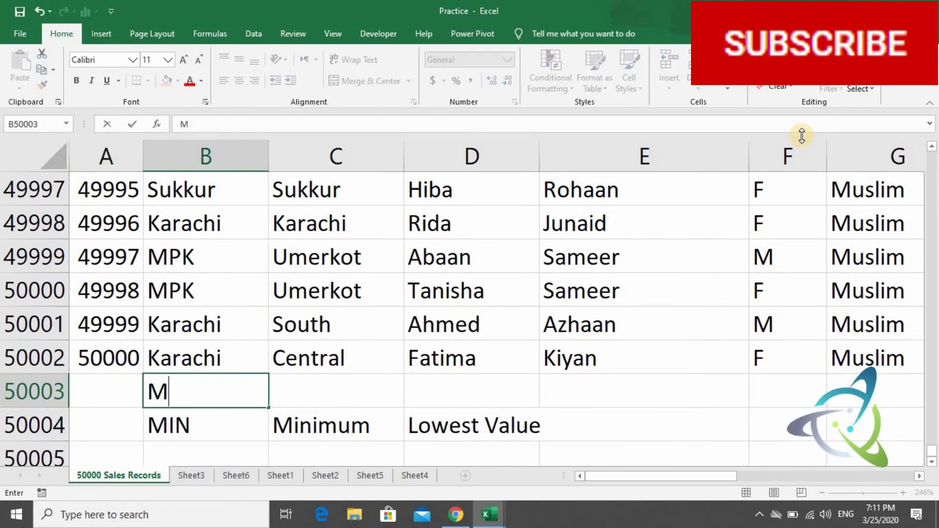
text(AX)
key(Return)
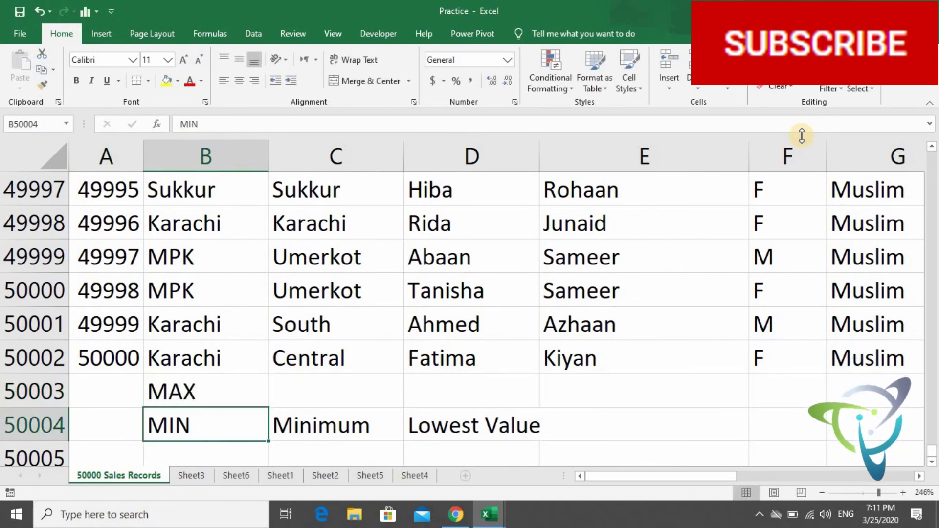